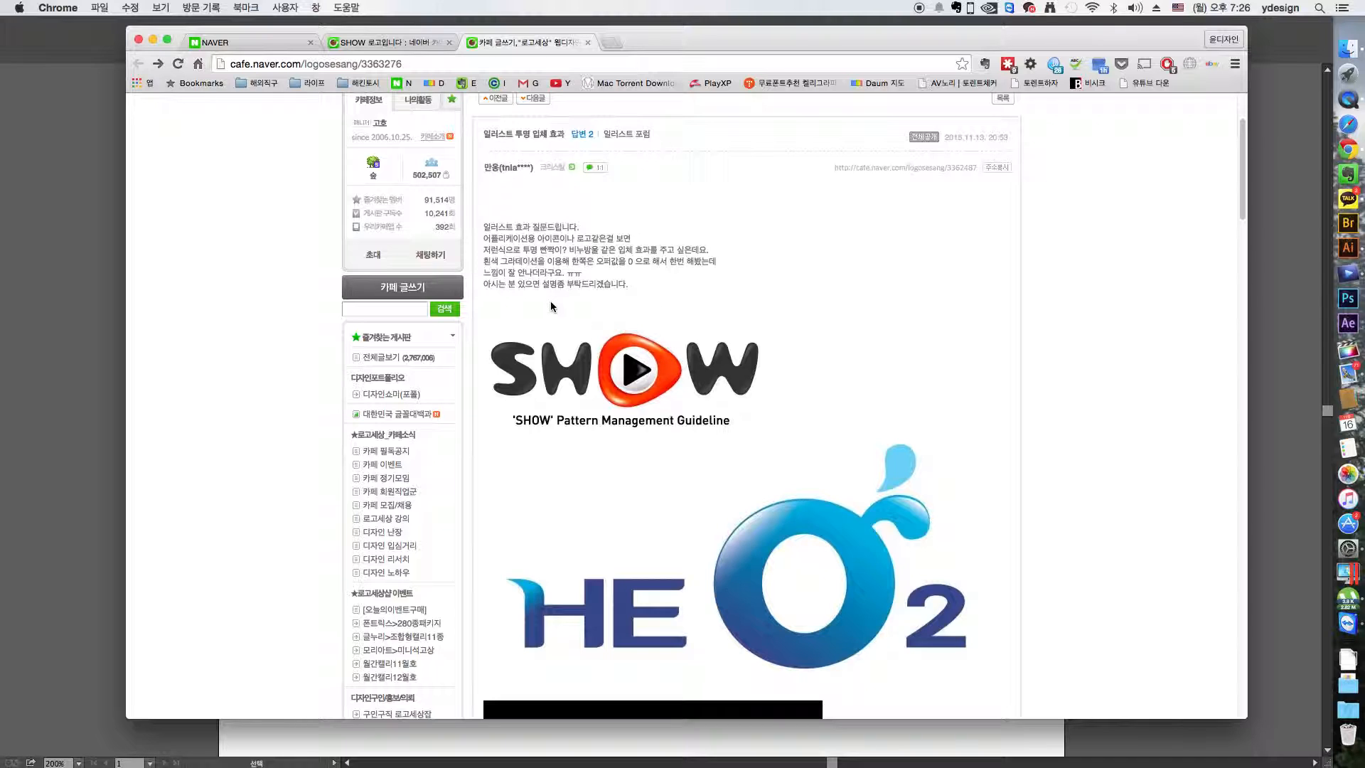
# - Switch to the Illustrator document and shift the SHOW logo slightly left and the HE O2 image slightly up
pyautogui.click(92, 330)
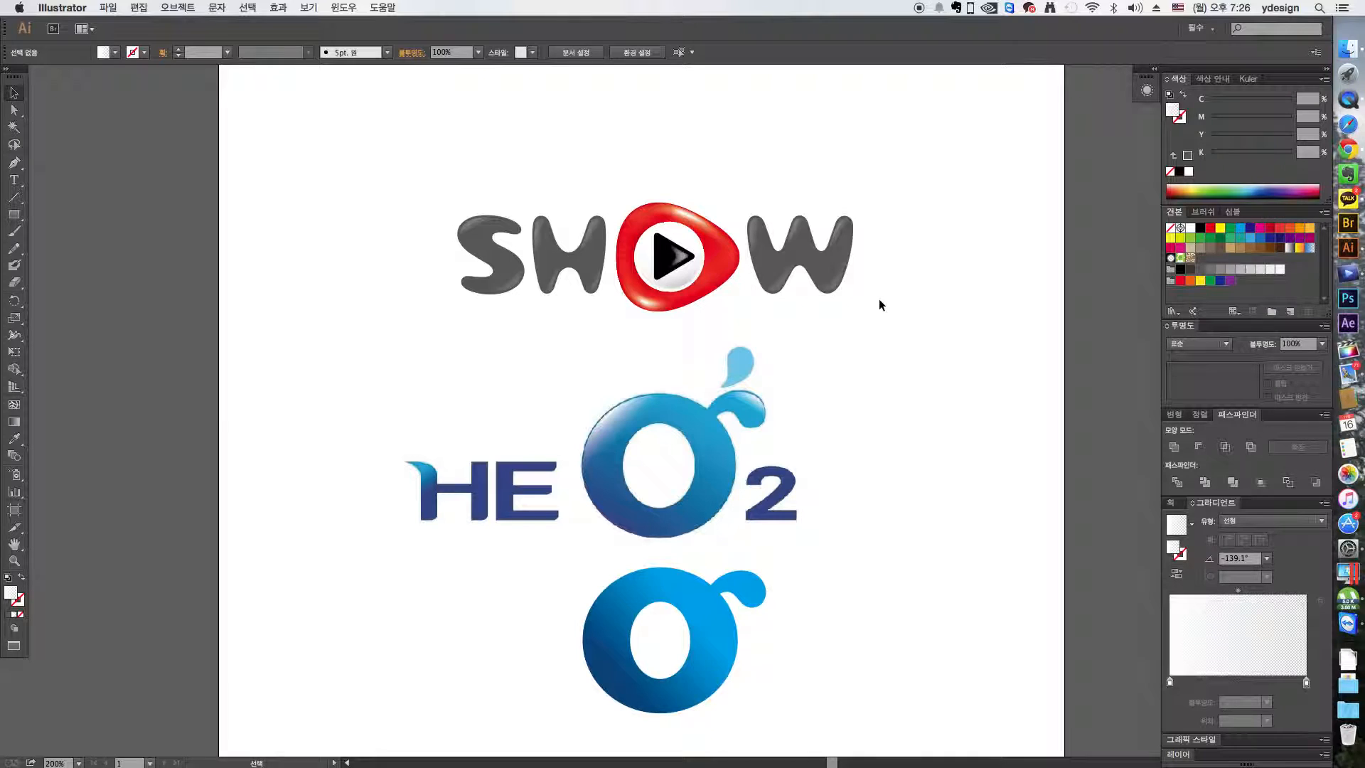
pyautogui.moveTo(892, 302); pyautogui.dragTo(451, 173)
pyautogui.moveTo(562, 258); pyautogui.dragTo(528, 248)
pyautogui.click(542, 161)
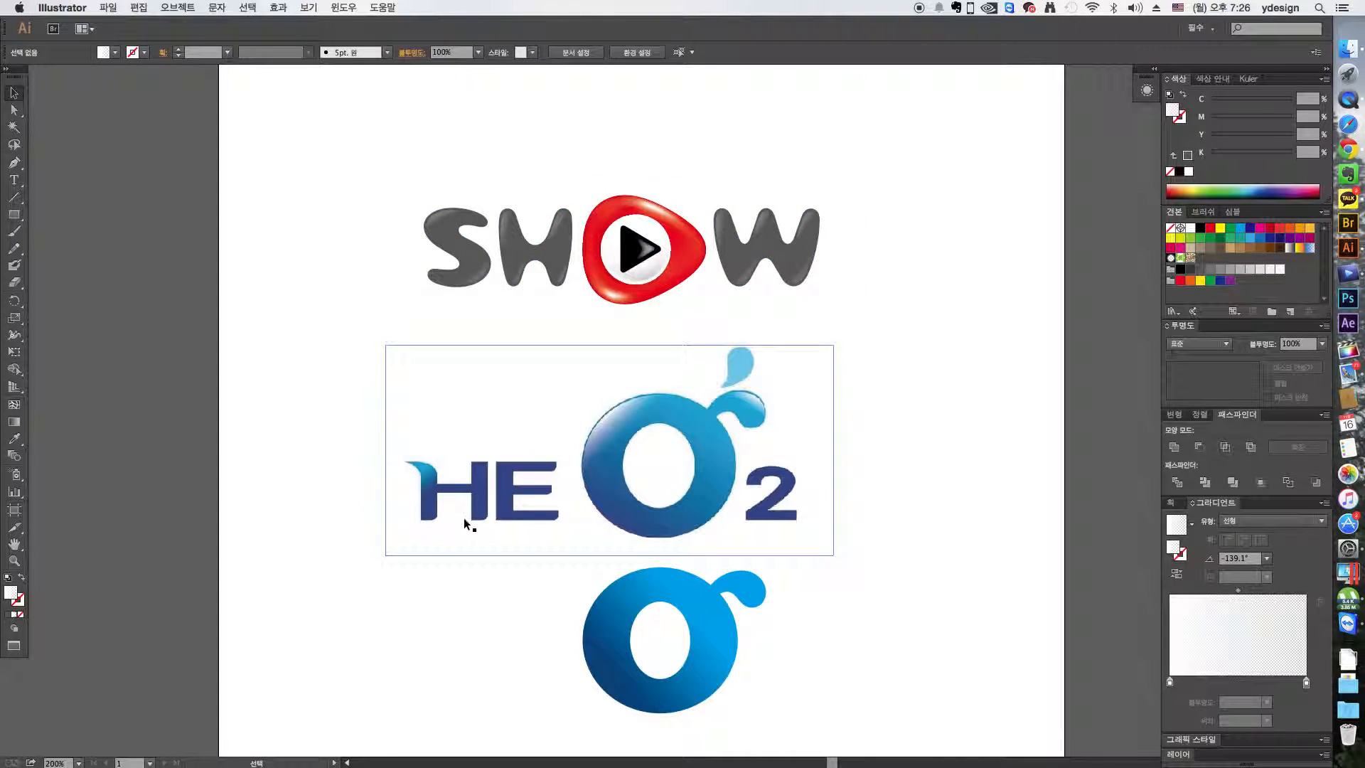
pyautogui.moveTo(751, 472); pyautogui.dragTo(762, 455)
pyautogui.click(898, 442)
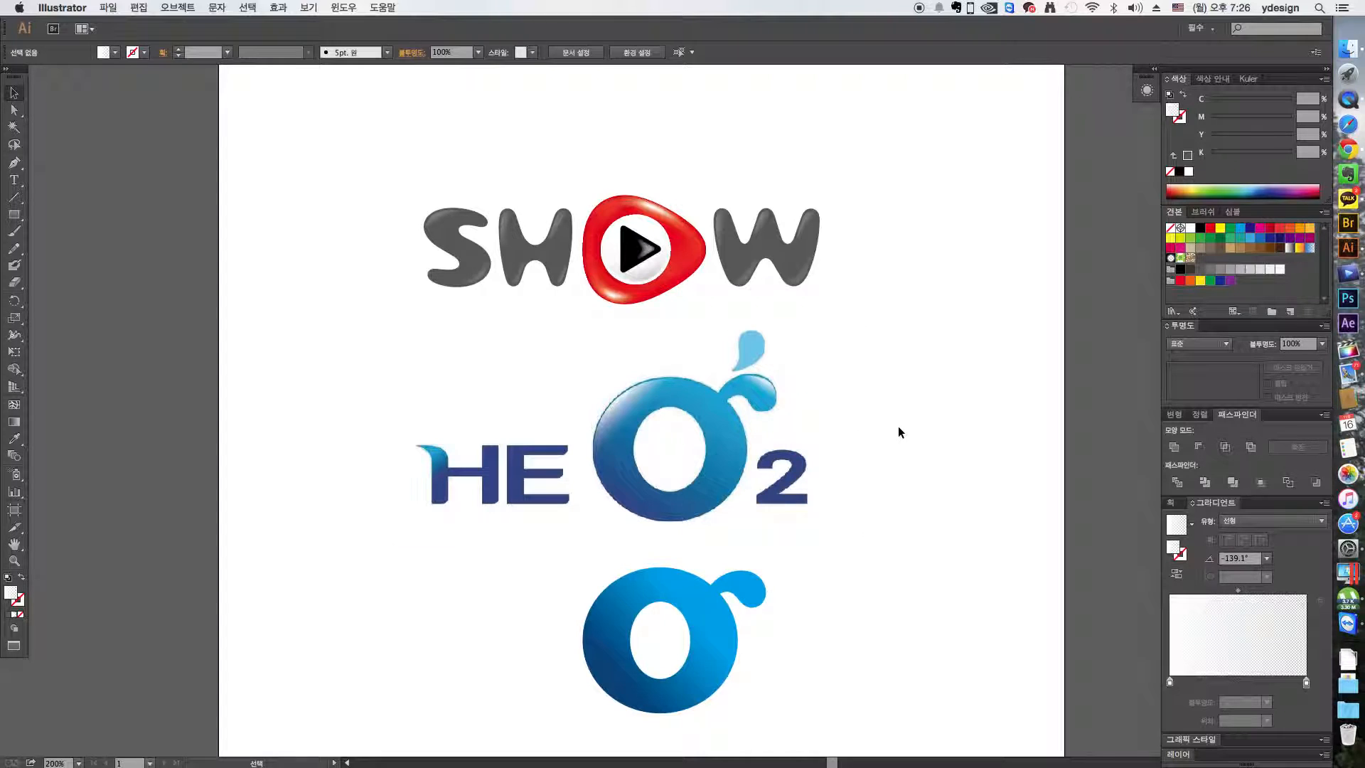
# - Examine the glossy highlights on the letters and red O of the SHOW logo up close
pyautogui.press('z')
pyautogui.moveTo(382, 173); pyautogui.dragTo(586, 352)
pyautogui.hscroll(8, 526, 391)
pyautogui.scroll(2, 525, 391)
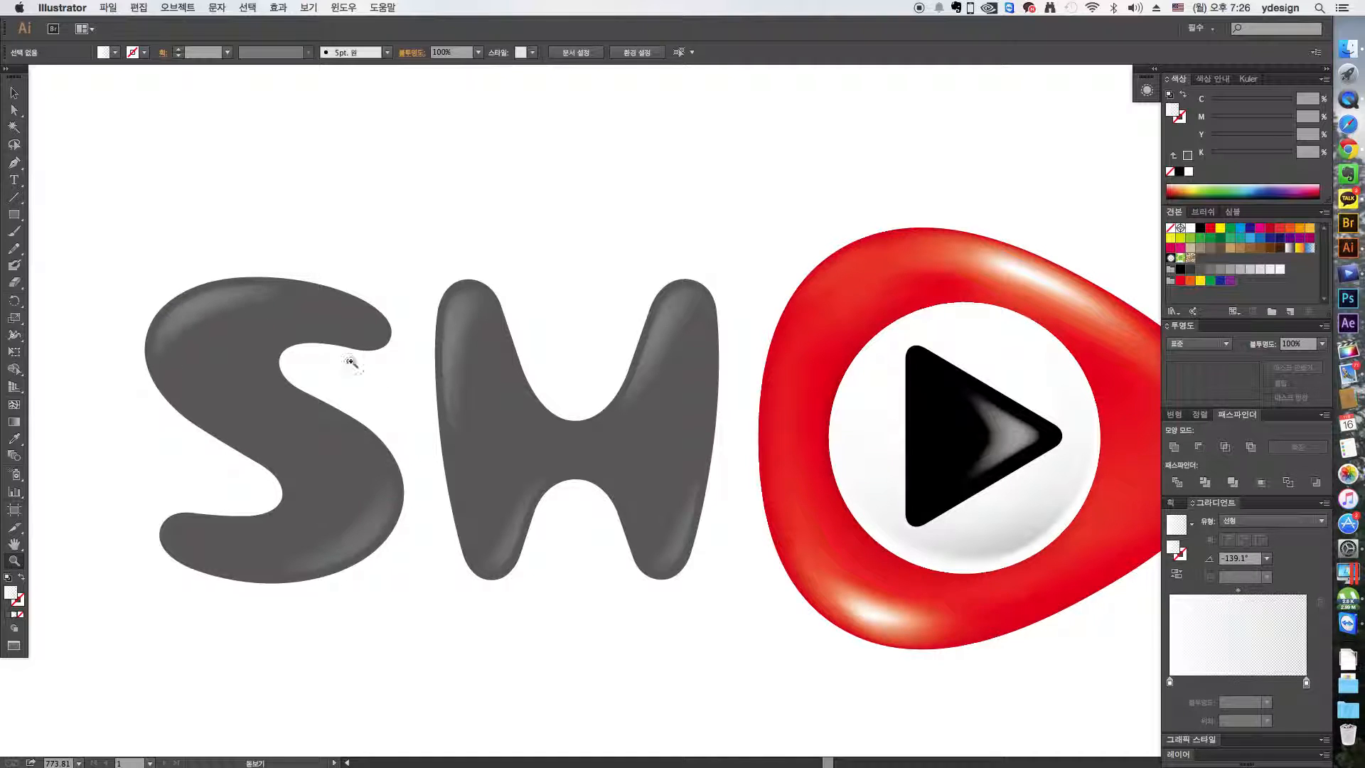
pyautogui.moveTo(856, 496); pyautogui.dragTo(579, 492)
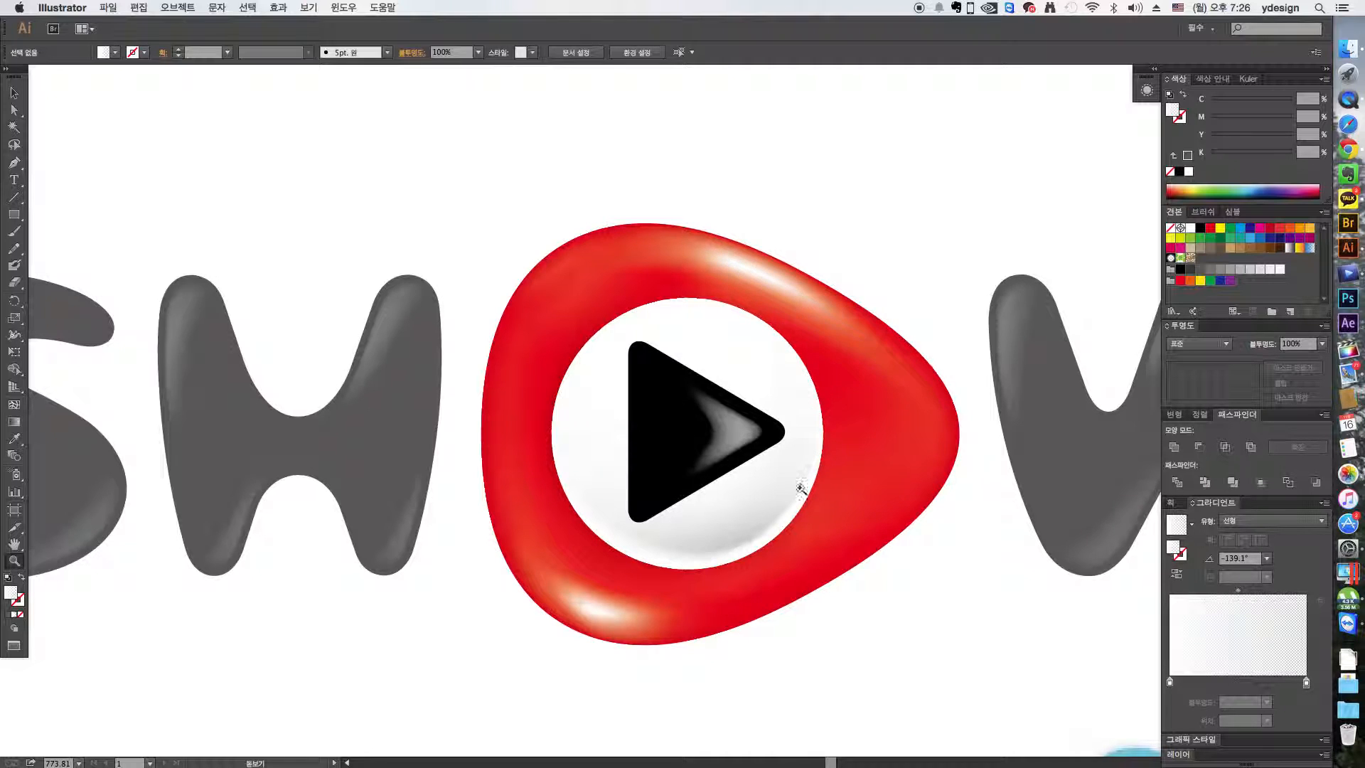
pyautogui.hscroll(5, 798, 594)
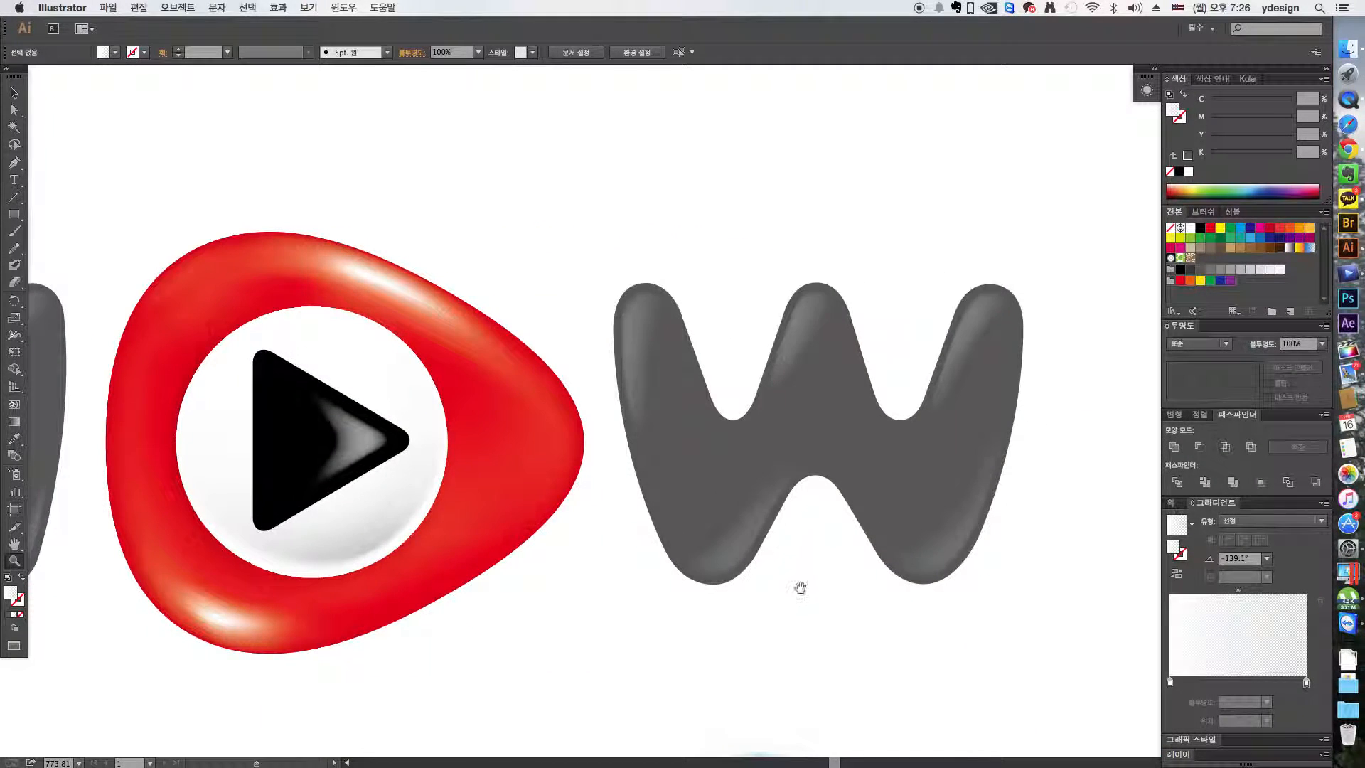
pyautogui.press('super+minus')
pyautogui.press('super+minus')
pyautogui.hscroll(-4, 758, 543)
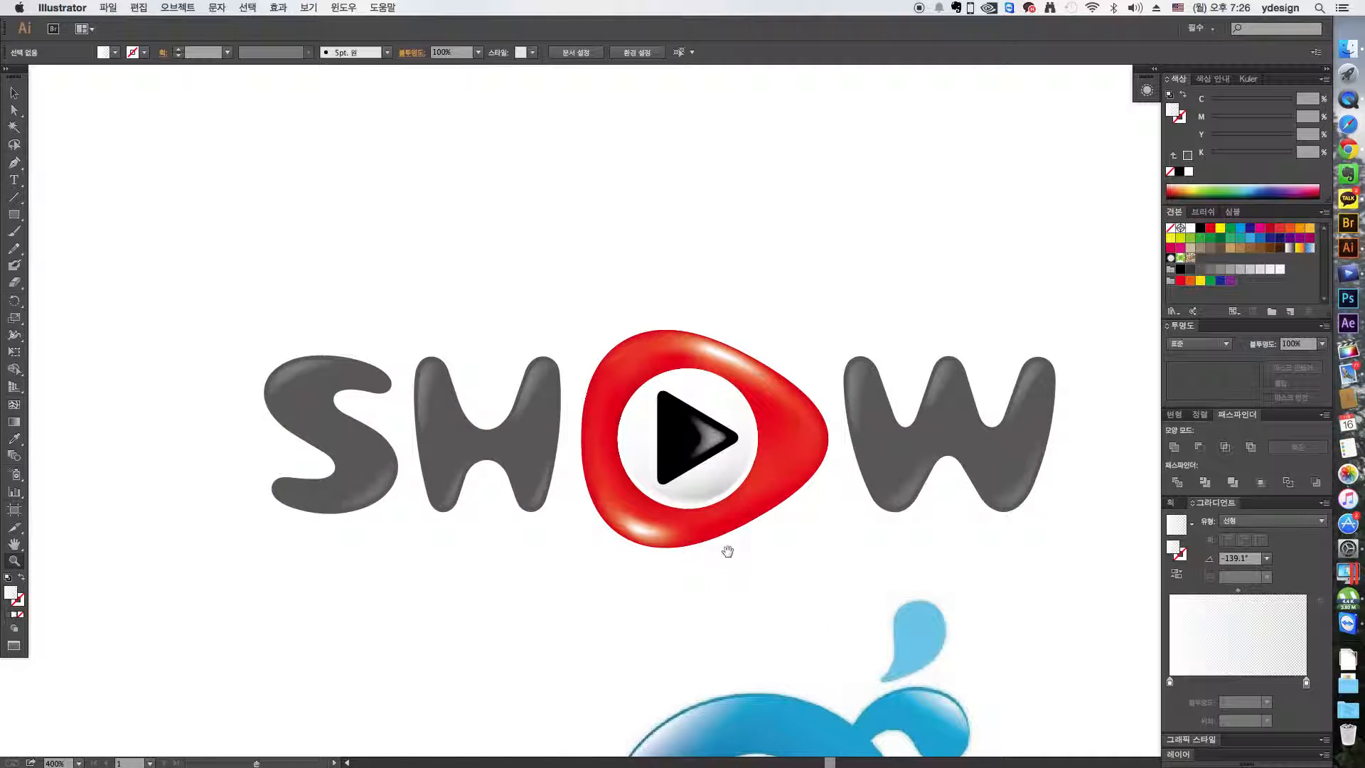
pyautogui.hscroll(1, 711, 546)
# - Inspect the SHOW logo's paths and meshes in outline view and return to the preview
pyautogui.press('v')
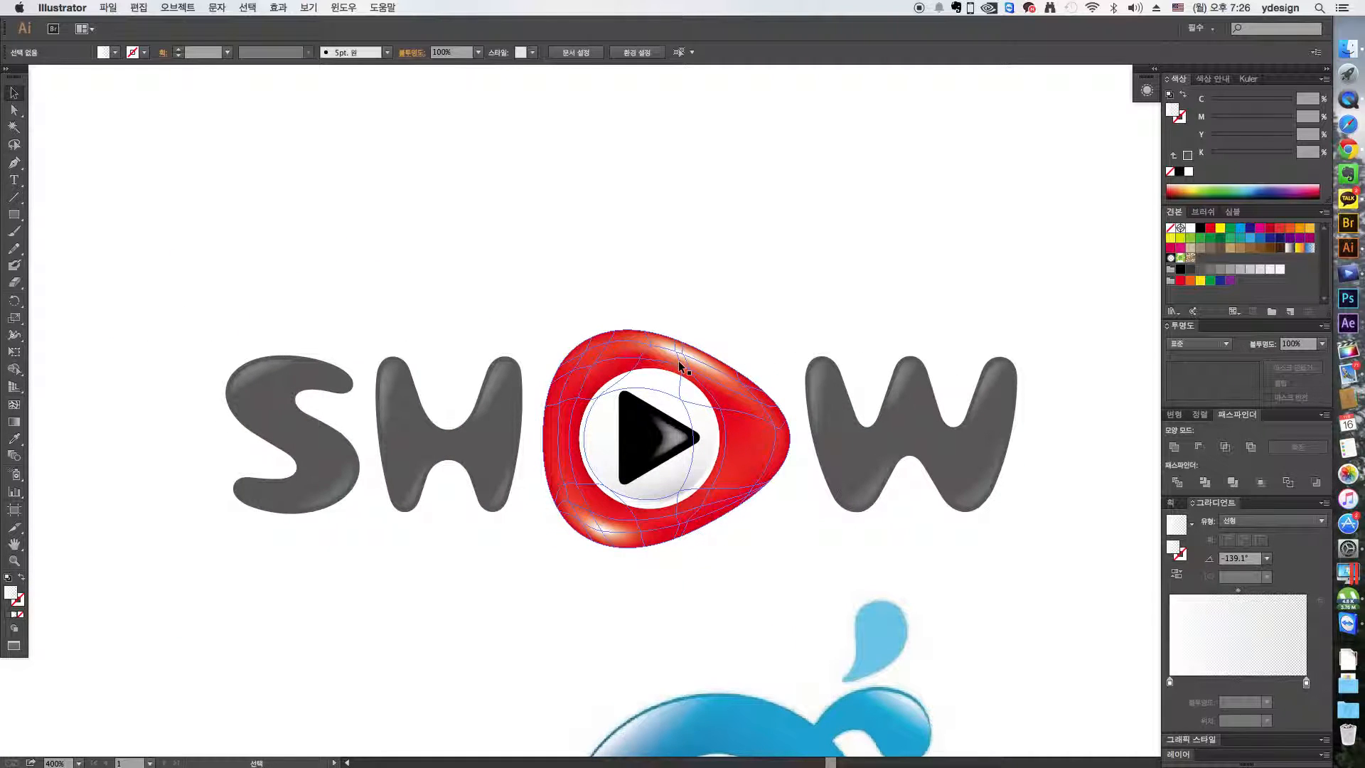
pyautogui.press('super+y')
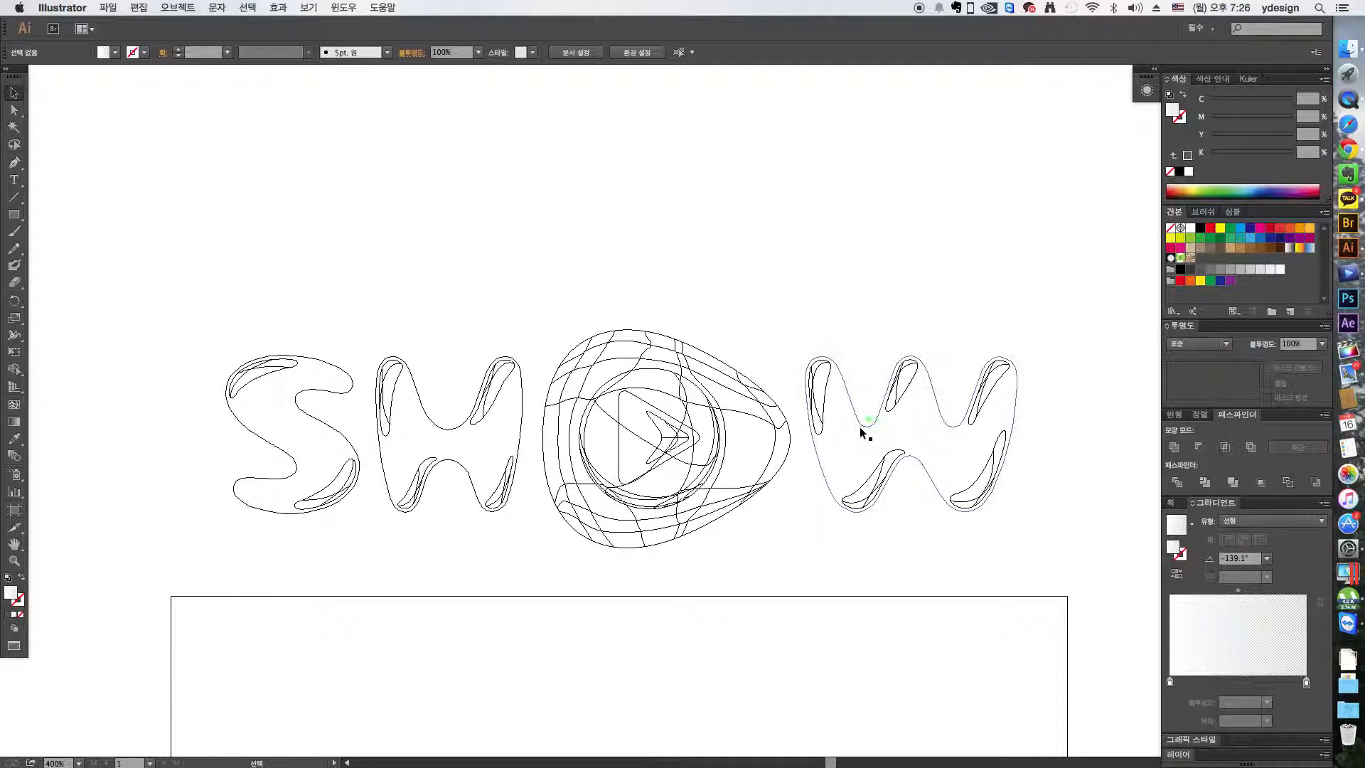
pyautogui.press('super+y')
pyautogui.hscroll(-5, 427, 355)
pyautogui.scroll(1, 426, 355)
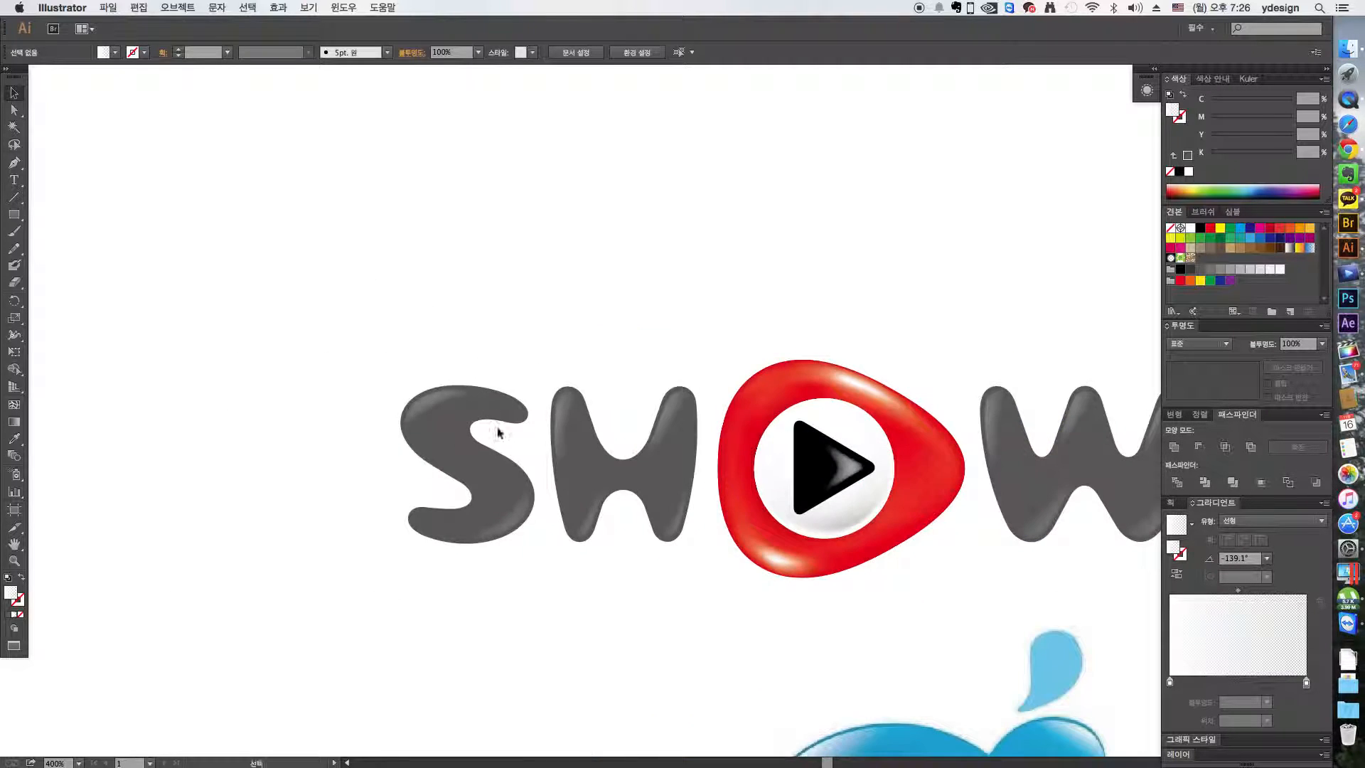
# - Place the letter S in the empty area above the SHOW logo and ungroup it
pyautogui.click(491, 419)
pyautogui.moveTo(490, 330); pyautogui.dragTo(368, 569)
pyautogui.moveTo(526, 523); pyautogui.dragTo(517, 285)
pyautogui.click(574, 306)
pyautogui.press('super+space')
pyautogui.moveTo(576, 309); pyautogui.dragTo(321, 125)
pyautogui.click(496, 187)
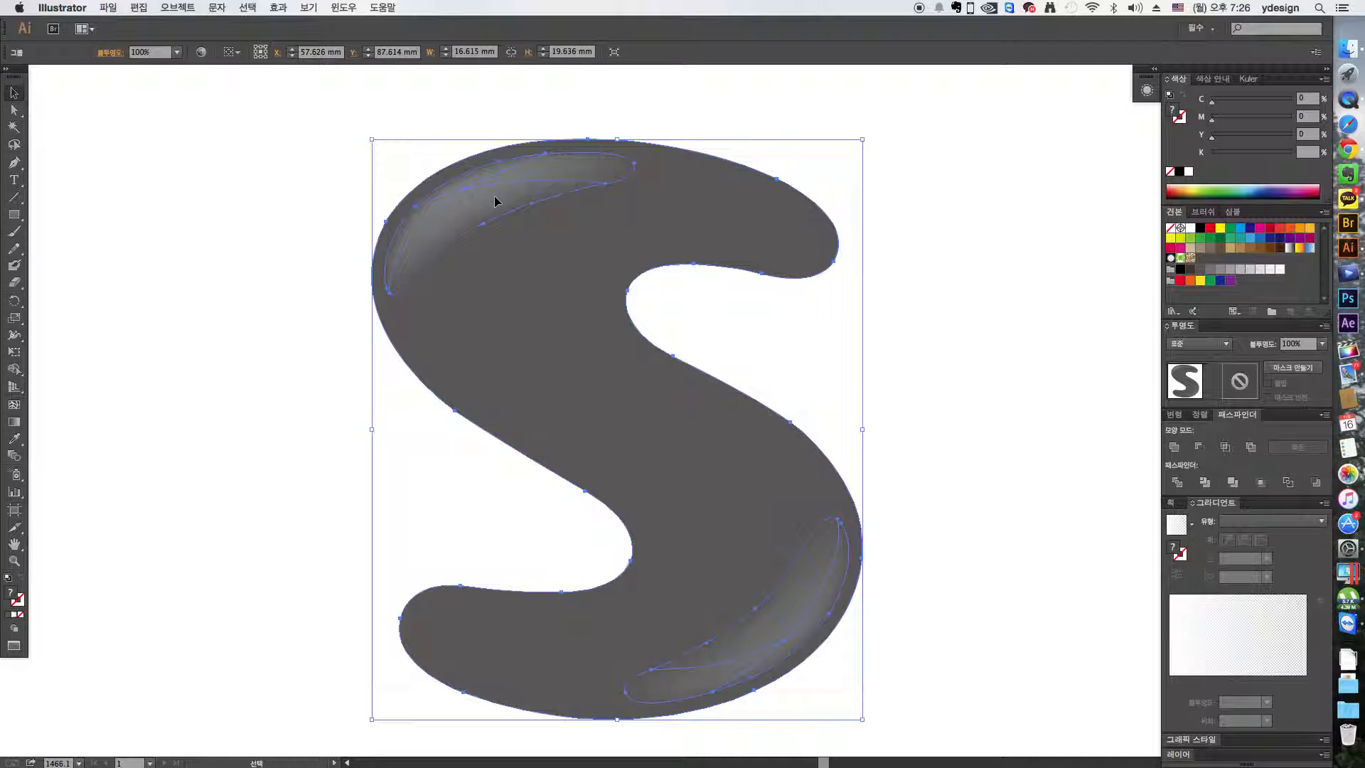
pyautogui.press('super+shift+g')
pyautogui.click(317, 127)
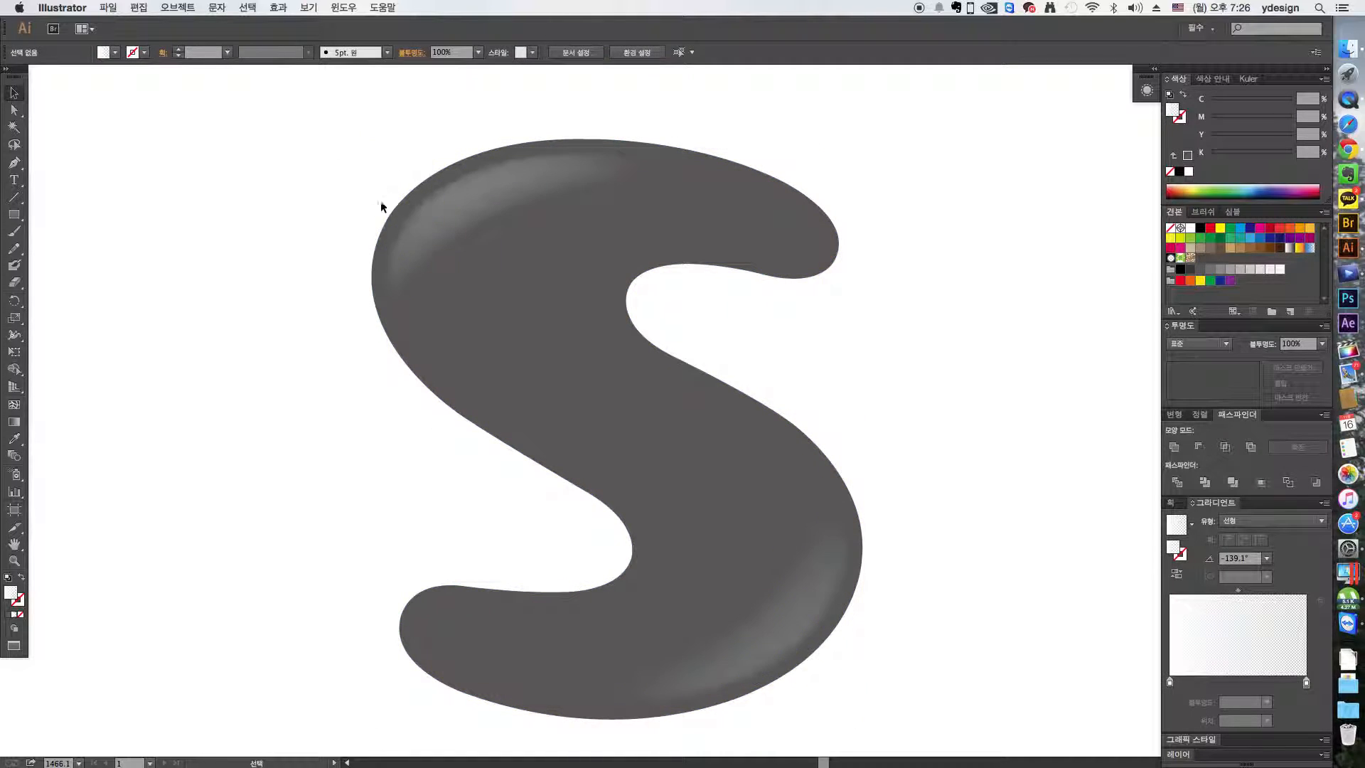
# - Move the two highlight shapes off the gray S body to inspect them separately, and undo the moves
pyautogui.moveTo(553, 328); pyautogui.dragTo(862, 293)
pyautogui.press('super+z')
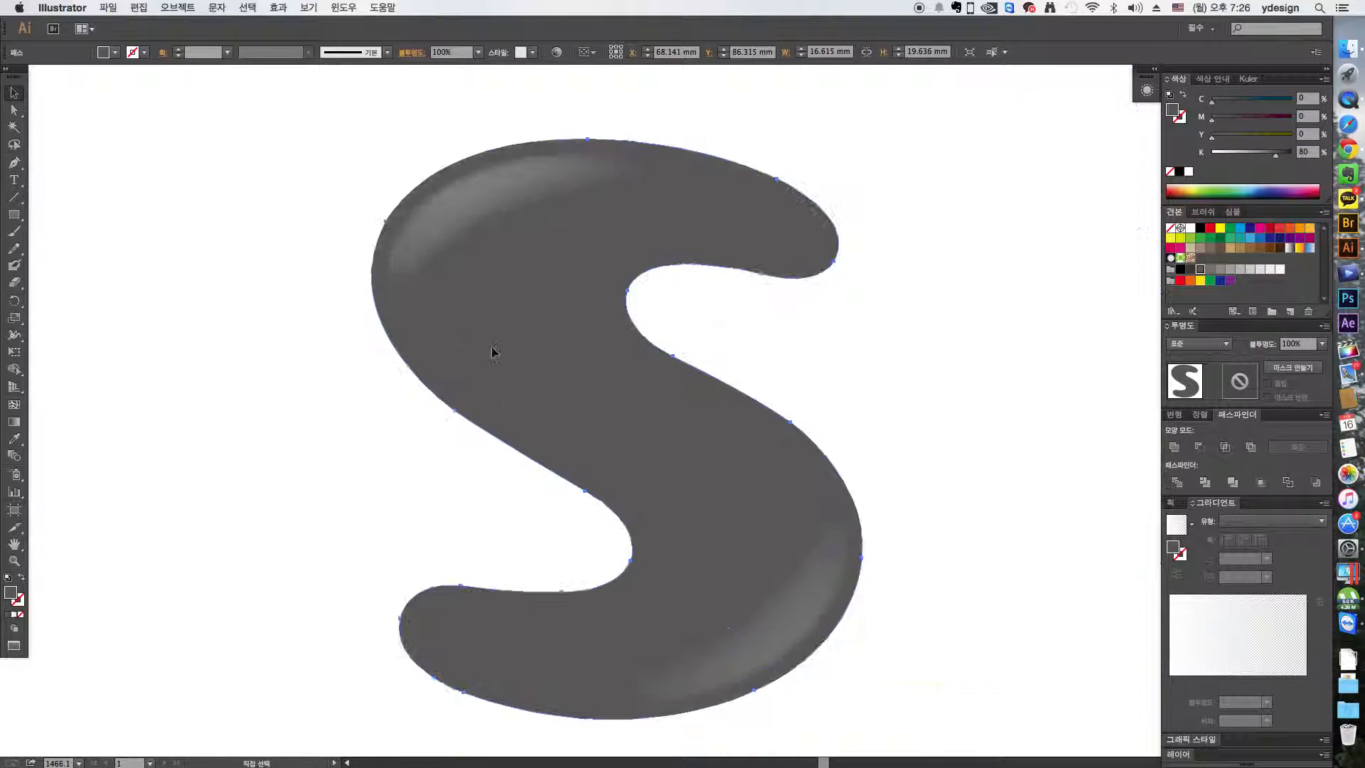
pyautogui.press('super+2')
pyautogui.moveTo(479, 188); pyautogui.dragTo(1030, 330)
pyautogui.moveTo(771, 617); pyautogui.dragTo(1031, 594)
pyautogui.press('space')
pyautogui.moveTo(989, 609); pyautogui.dragTo(657, 567)
pyautogui.click(892, 594)
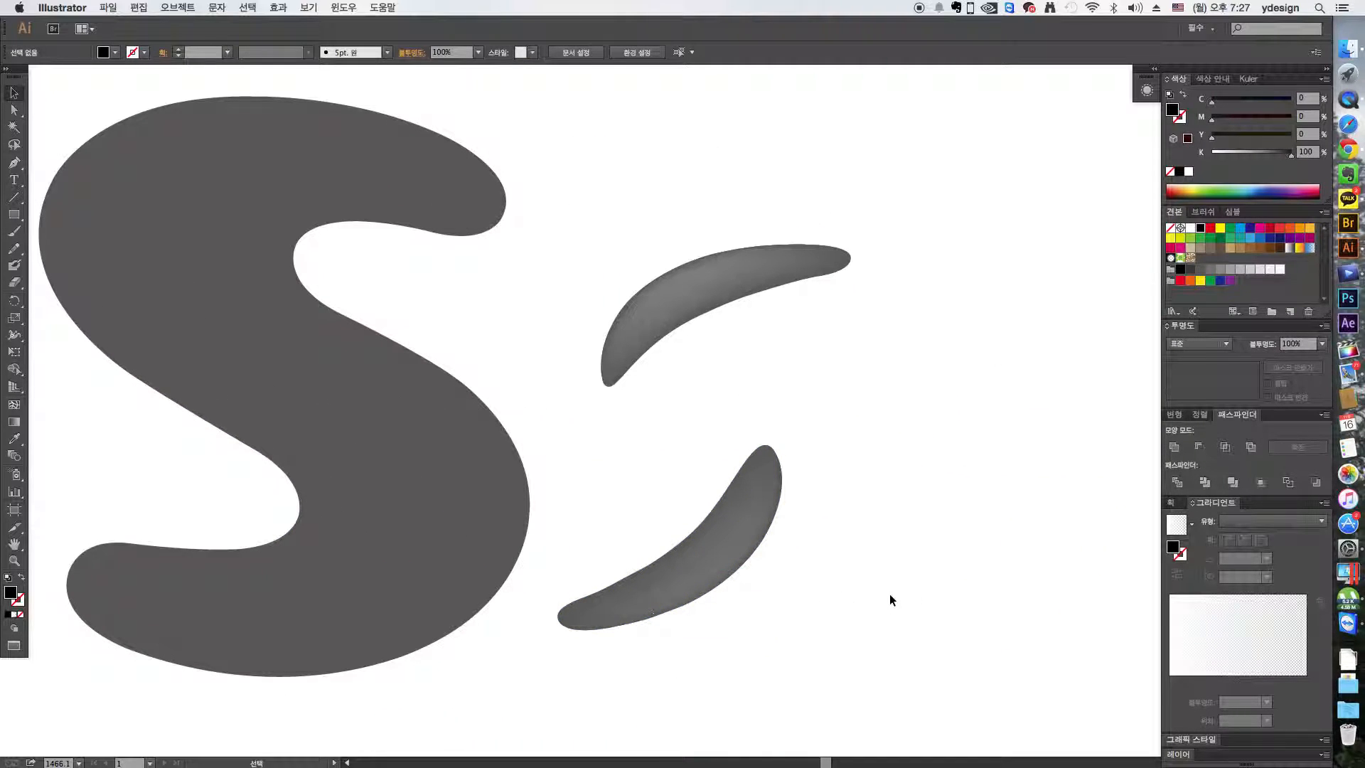
pyautogui.press('super+z')
pyautogui.press('super+z')
# - Move the gray S body away from its highlight shapes and undo the move
pyautogui.press('space')
pyautogui.moveTo(725, 494); pyautogui.dragTo(985, 523)
pyautogui.moveTo(572, 372); pyautogui.dragTo(1044, 378)
pyautogui.press('v')
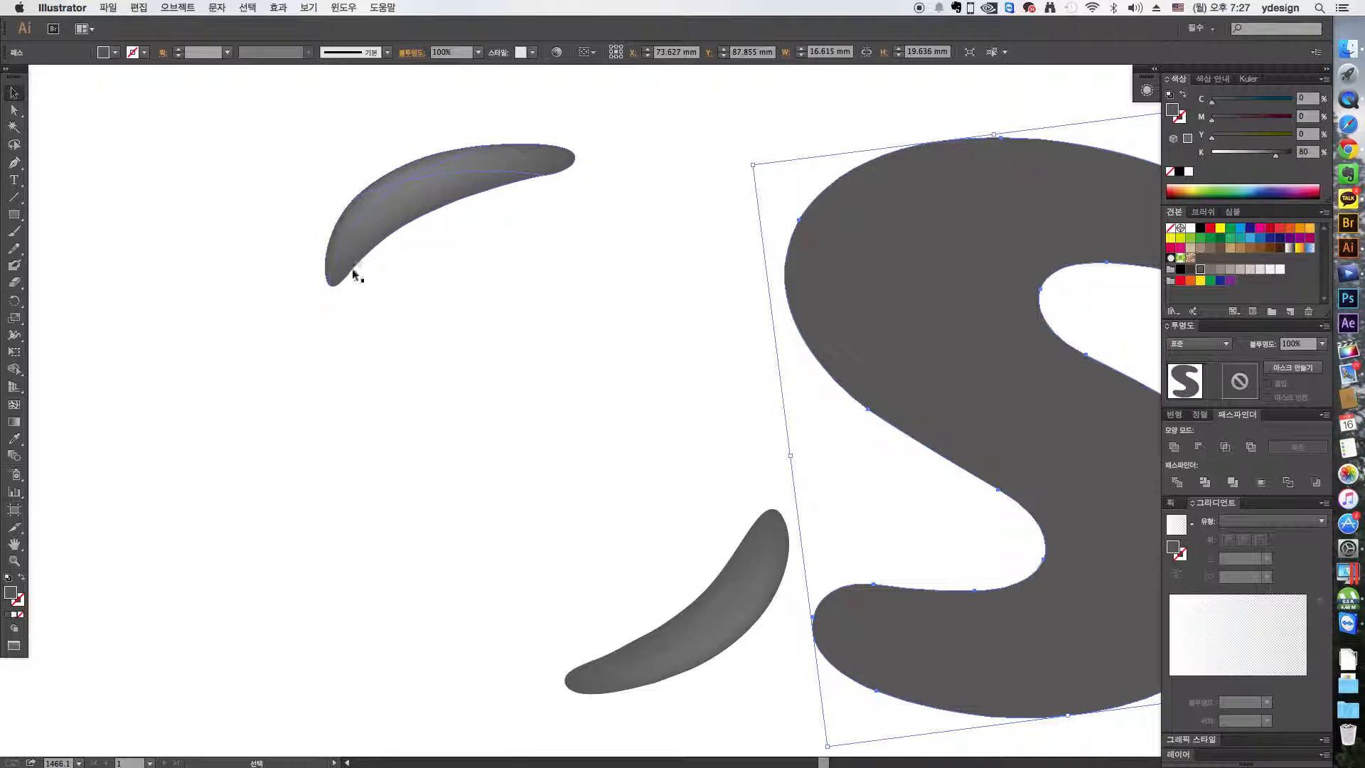
pyautogui.press('super+z')
pyautogui.click(923, 199)
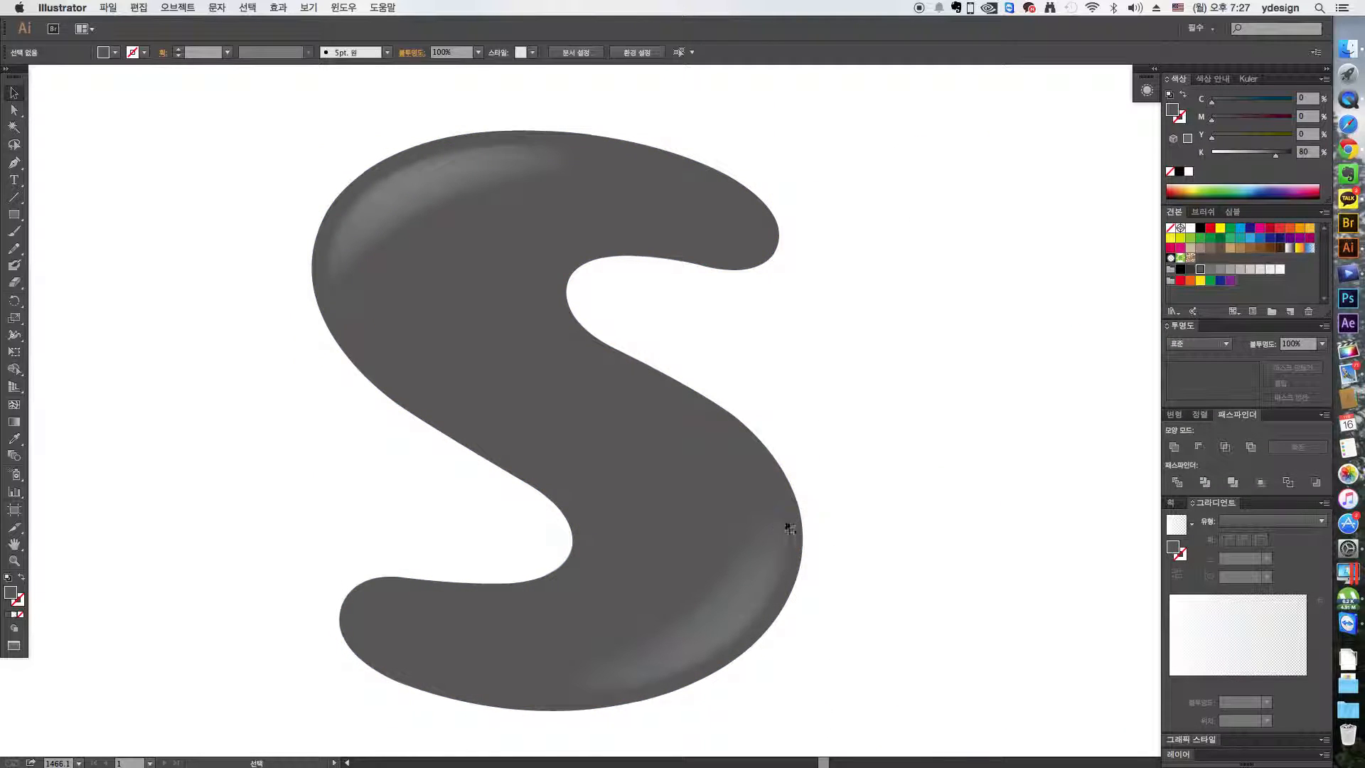
# - Place a copy of the plain gray S body to the right of the highlighted S
pyautogui.scroll(3, 813, 479)
pyautogui.hscroll(3, 813, 478)
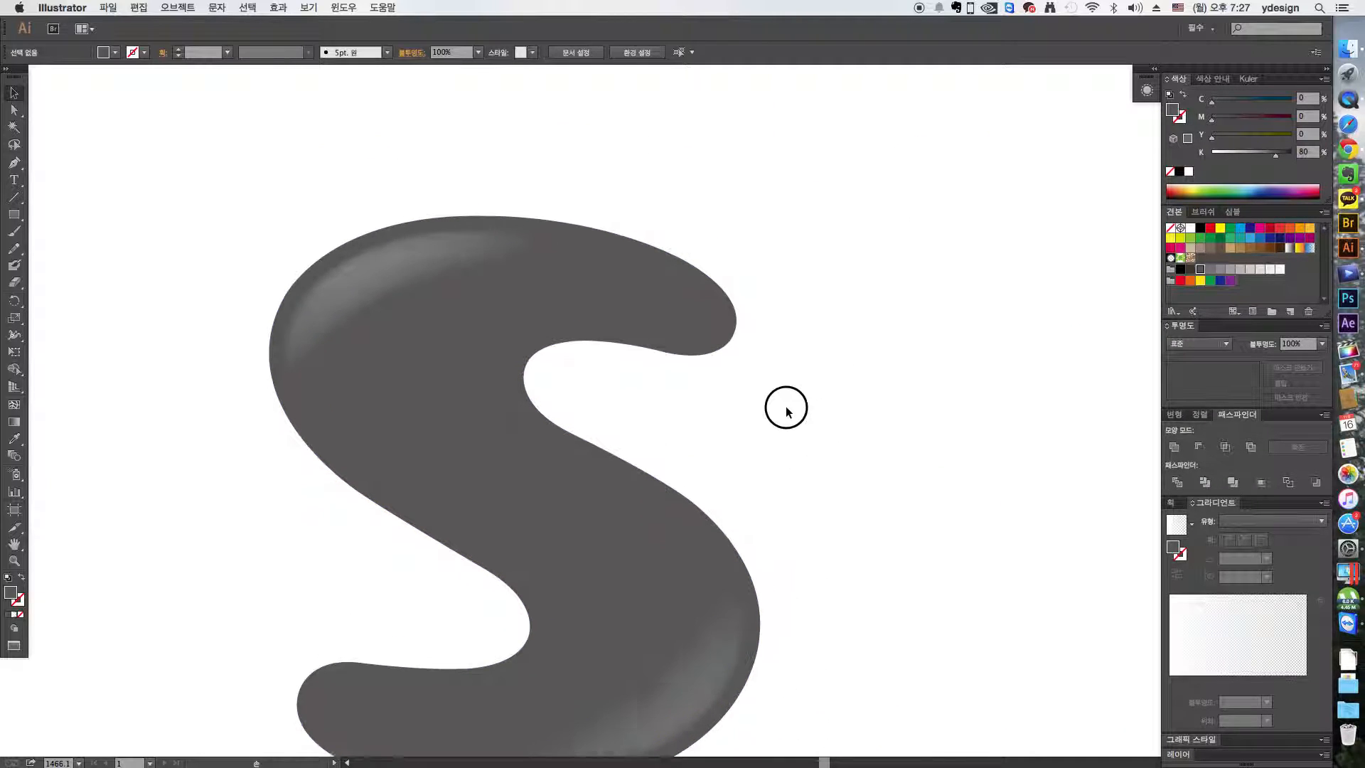
pyautogui.press('super+minus')
pyautogui.press('super+minus')
pyautogui.moveTo(616, 326); pyautogui.dragTo(902, 323)
pyautogui.click(782, 242)
# - Compare the plain S copy with the highlighted S and delete the copy
pyautogui.press('z')
pyautogui.moveTo(552, 230); pyautogui.dragTo(875, 445)
pyautogui.moveTo(803, 426); pyautogui.dragTo(996, 405)
pyautogui.moveTo(455, 403); pyautogui.dragTo(478, 377)
pyautogui.press('super+minus')
pyautogui.press('super+minus')
pyautogui.press('super+minus')
pyautogui.press('super+minus')
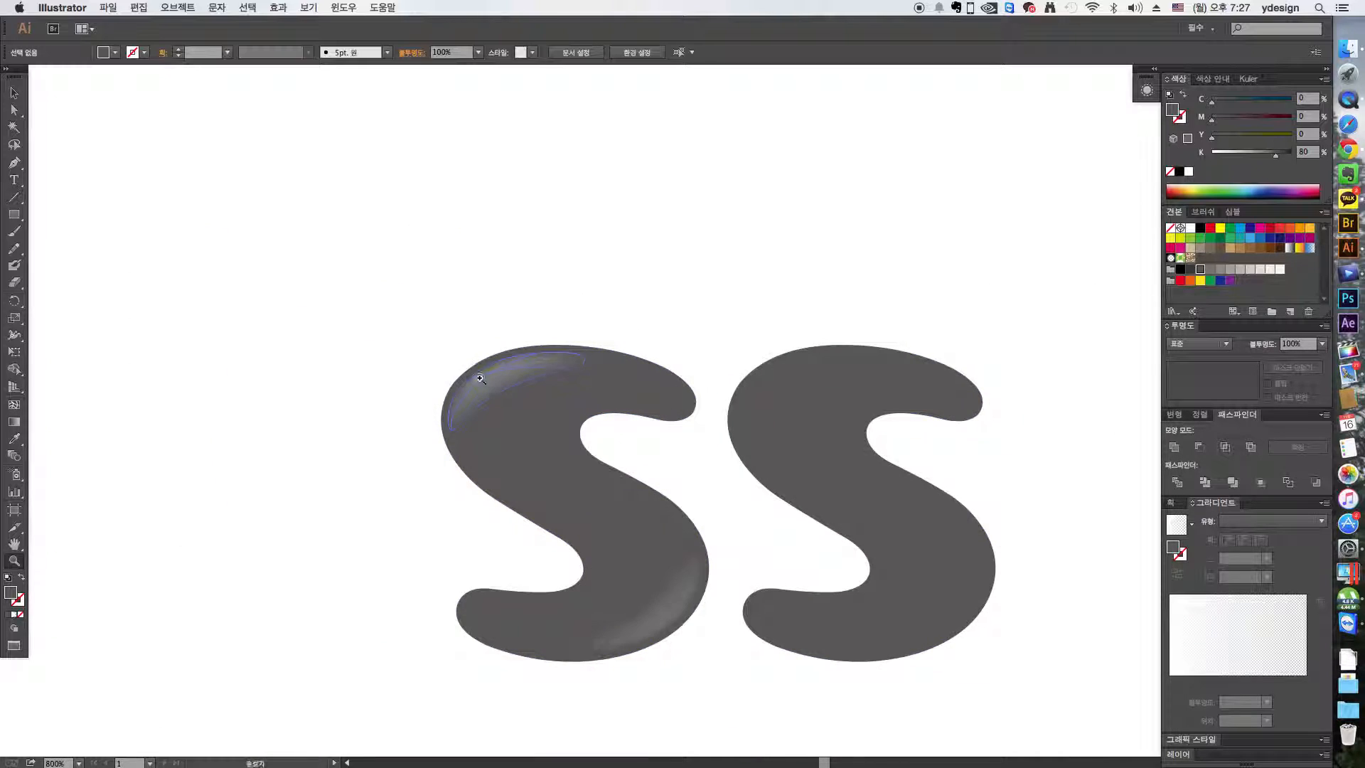
pyautogui.press('v')
pyautogui.click(816, 445)
pyautogui.press('Delete')
# - Draw a closed black curved highlight shape, about 8.4 × 5 mm, along the S's upper-left bend with the Pen tool
pyautogui.press('z')
pyautogui.moveTo(724, 323); pyautogui.dragTo(339, 475)
pyautogui.press('v')
pyautogui.click(567, 373)
pyautogui.click(328, 296)
pyautogui.press('p')
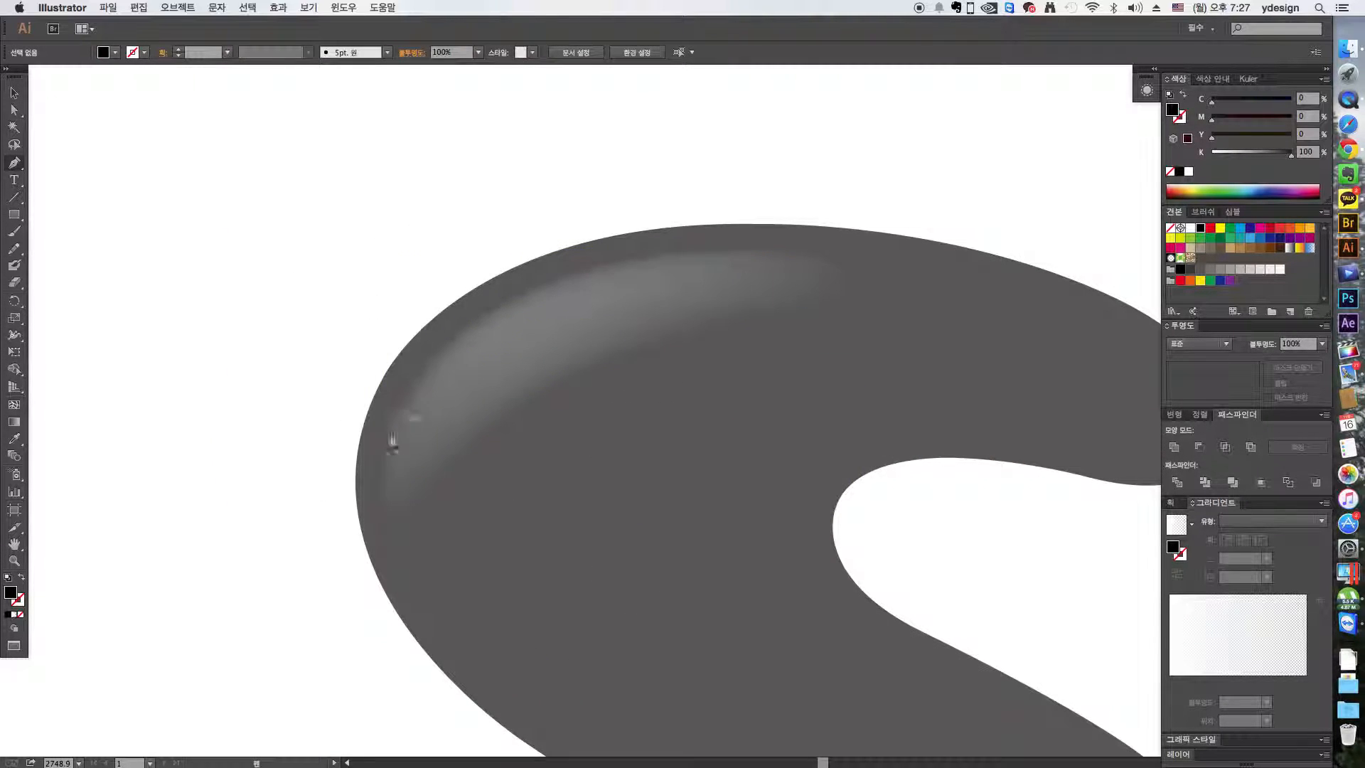
pyautogui.click(429, 350)
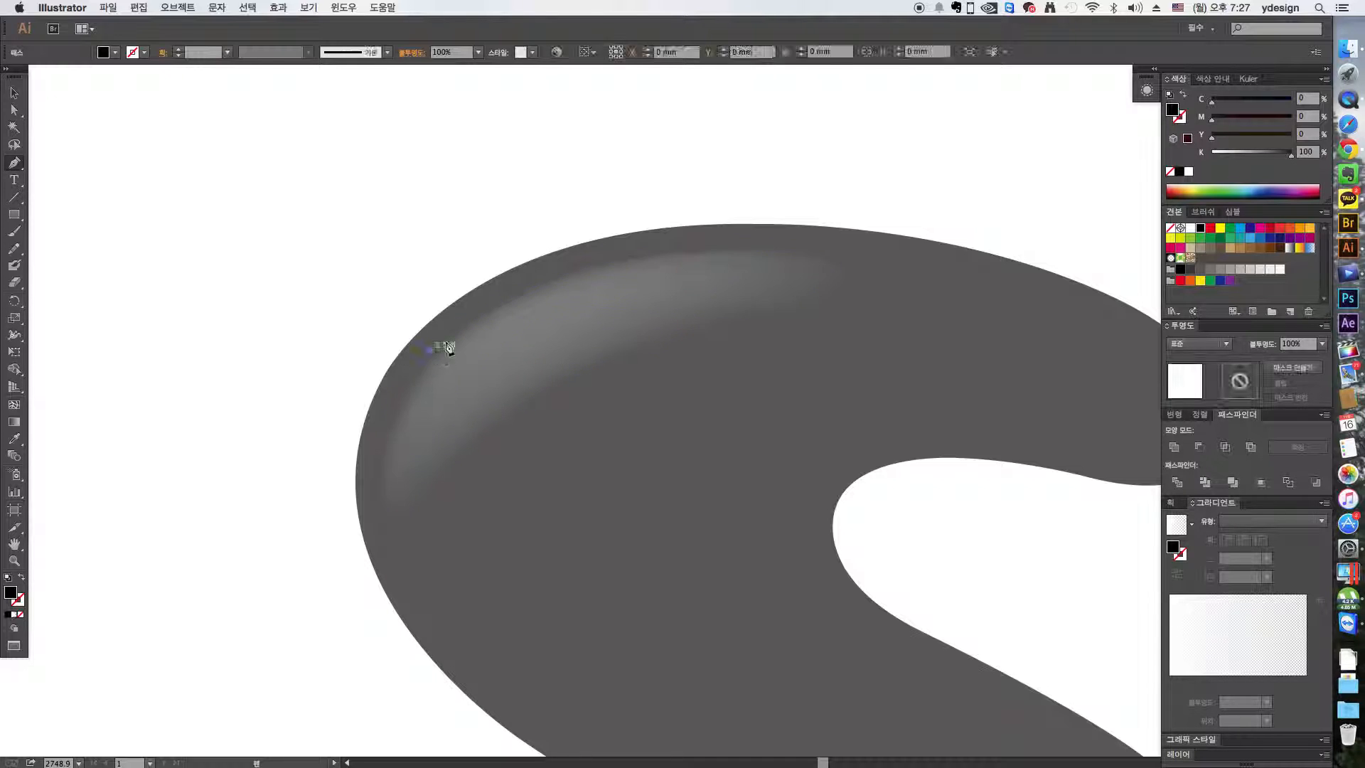
pyautogui.moveTo(611, 255); pyautogui.dragTo(725, 234)
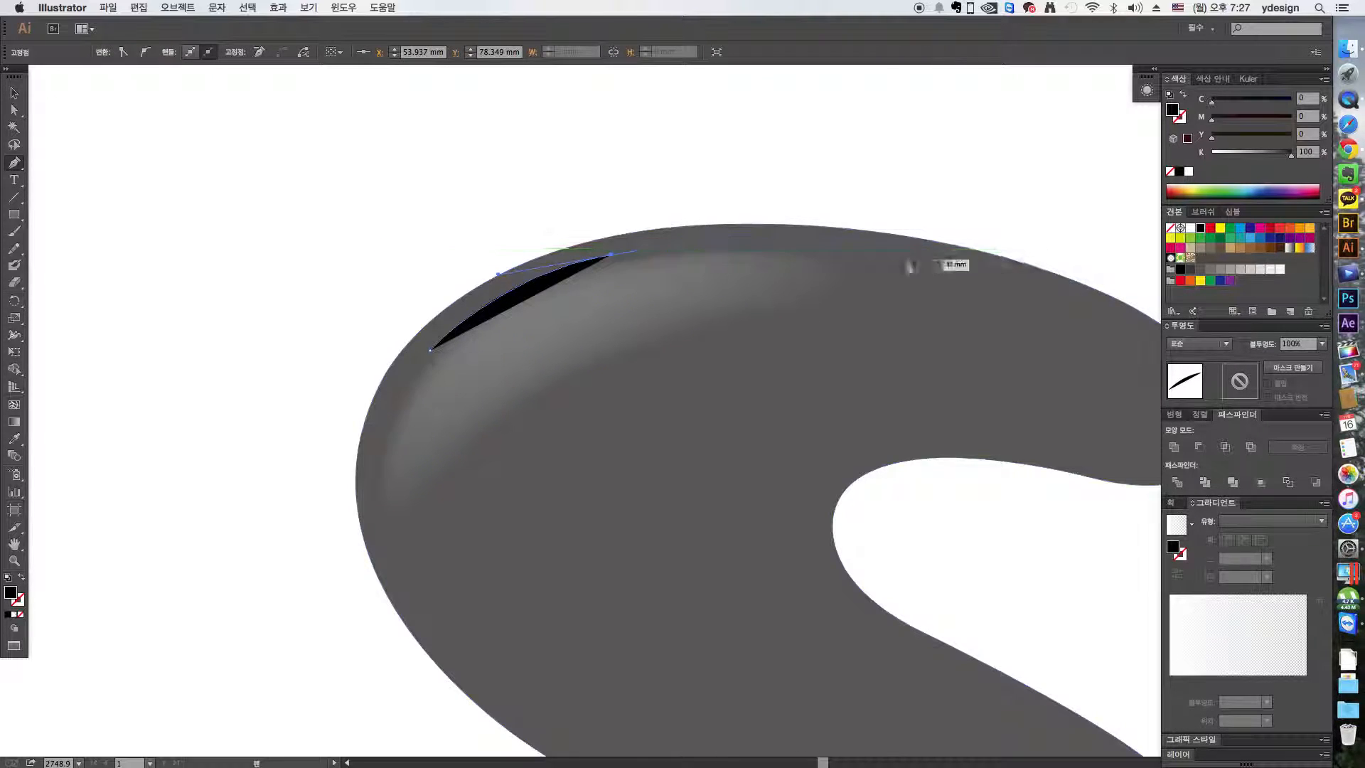
pyautogui.moveTo(843, 268); pyautogui.dragTo(859, 310)
pyautogui.click(529, 395)
pyautogui.moveTo(402, 512); pyautogui.dragTo(369, 510)
pyautogui.moveTo(430, 351); pyautogui.dragTo(499, 273)
pyautogui.press('v')
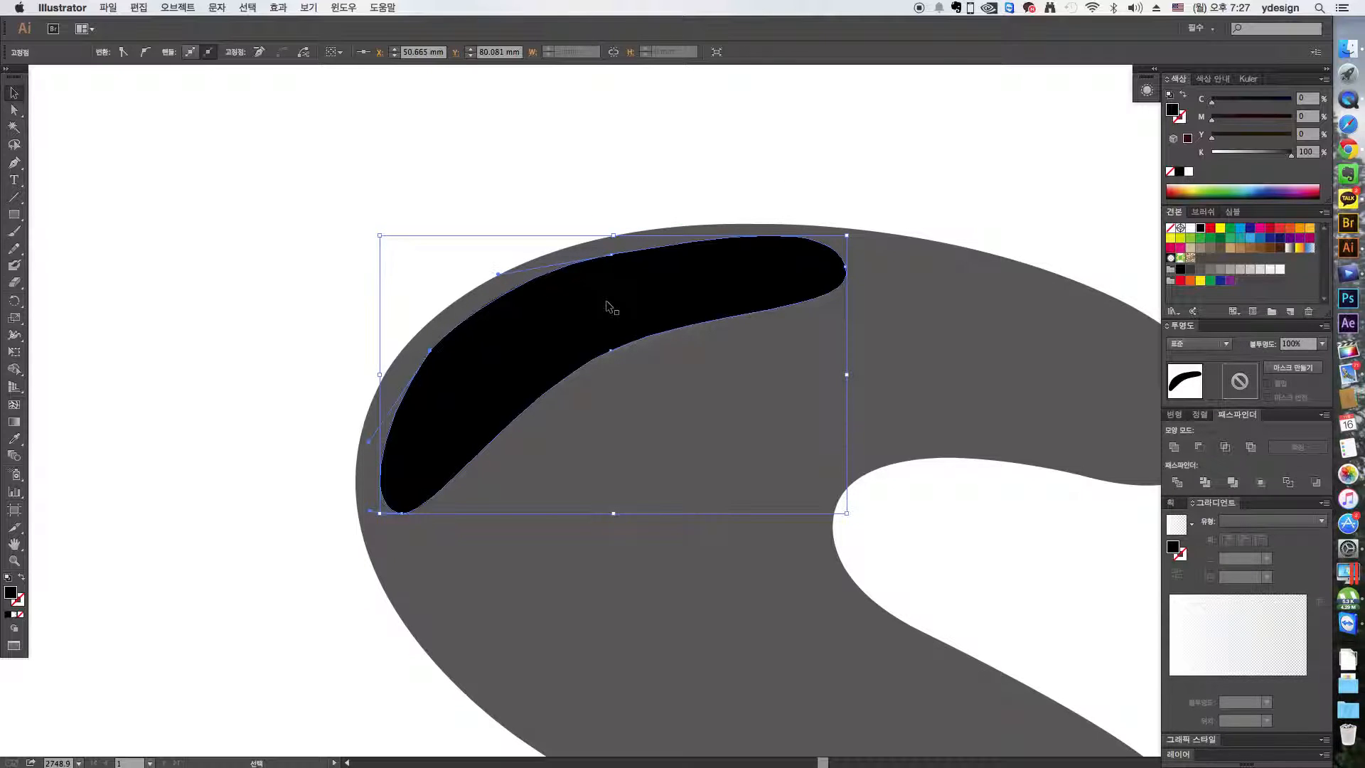
# - Turn the black highlight shape into a gradient mesh with one mesh point near its middle
pyautogui.hotkey('shift', 'm')
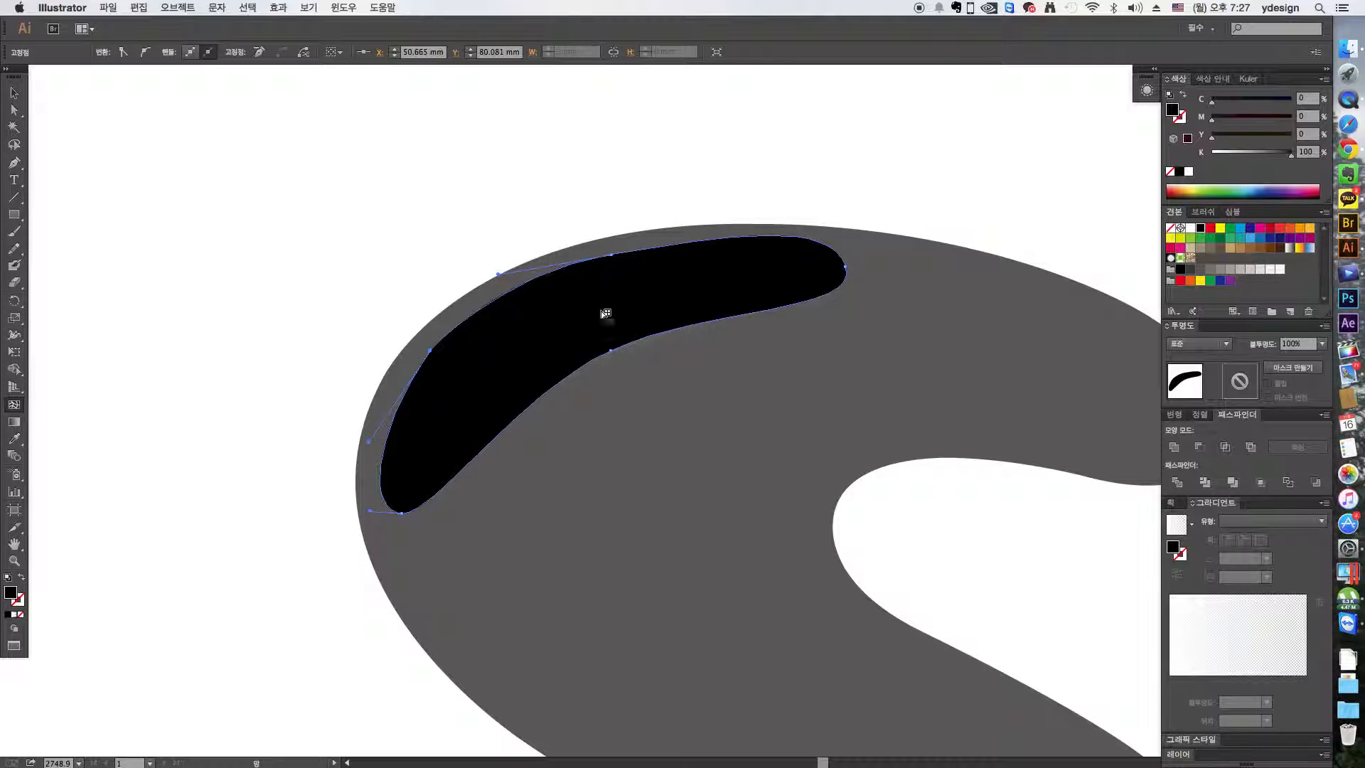
pyautogui.click(553, 320)
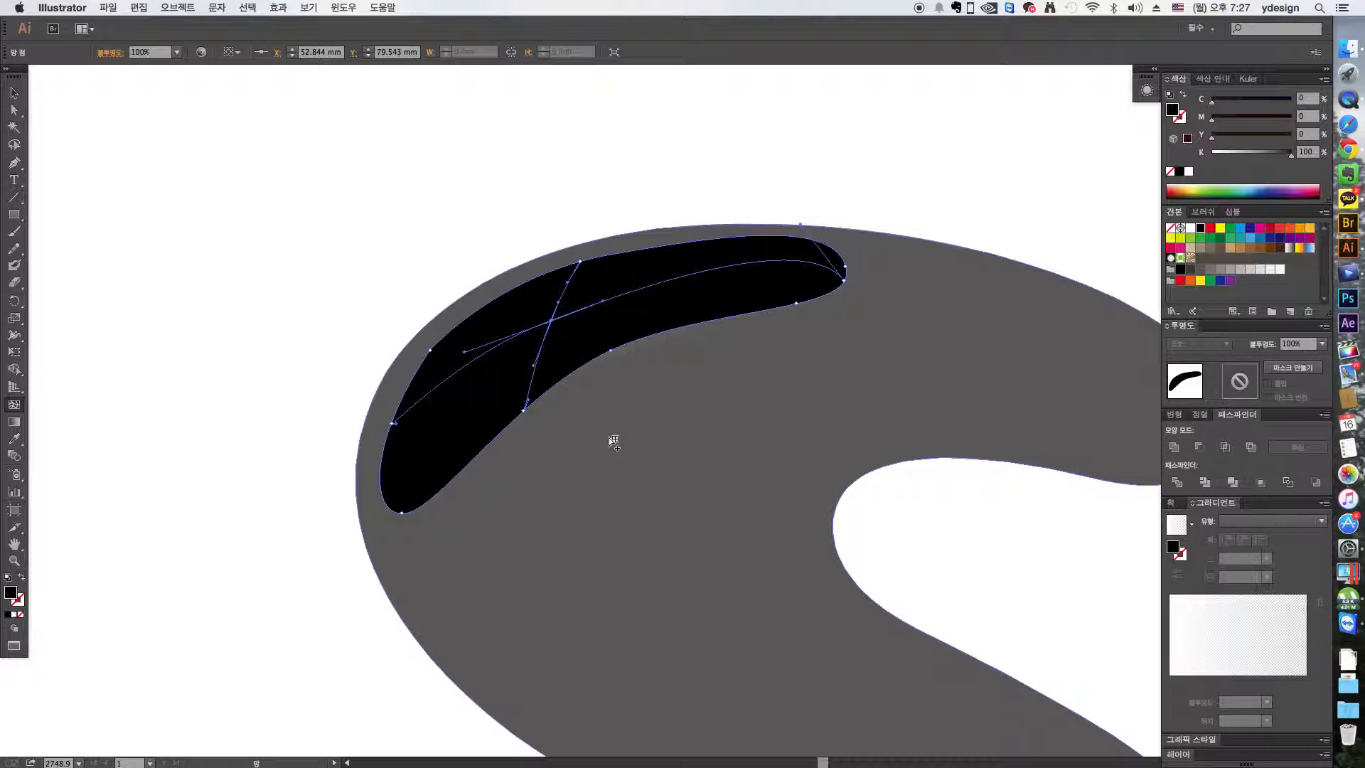
pyautogui.press('v')
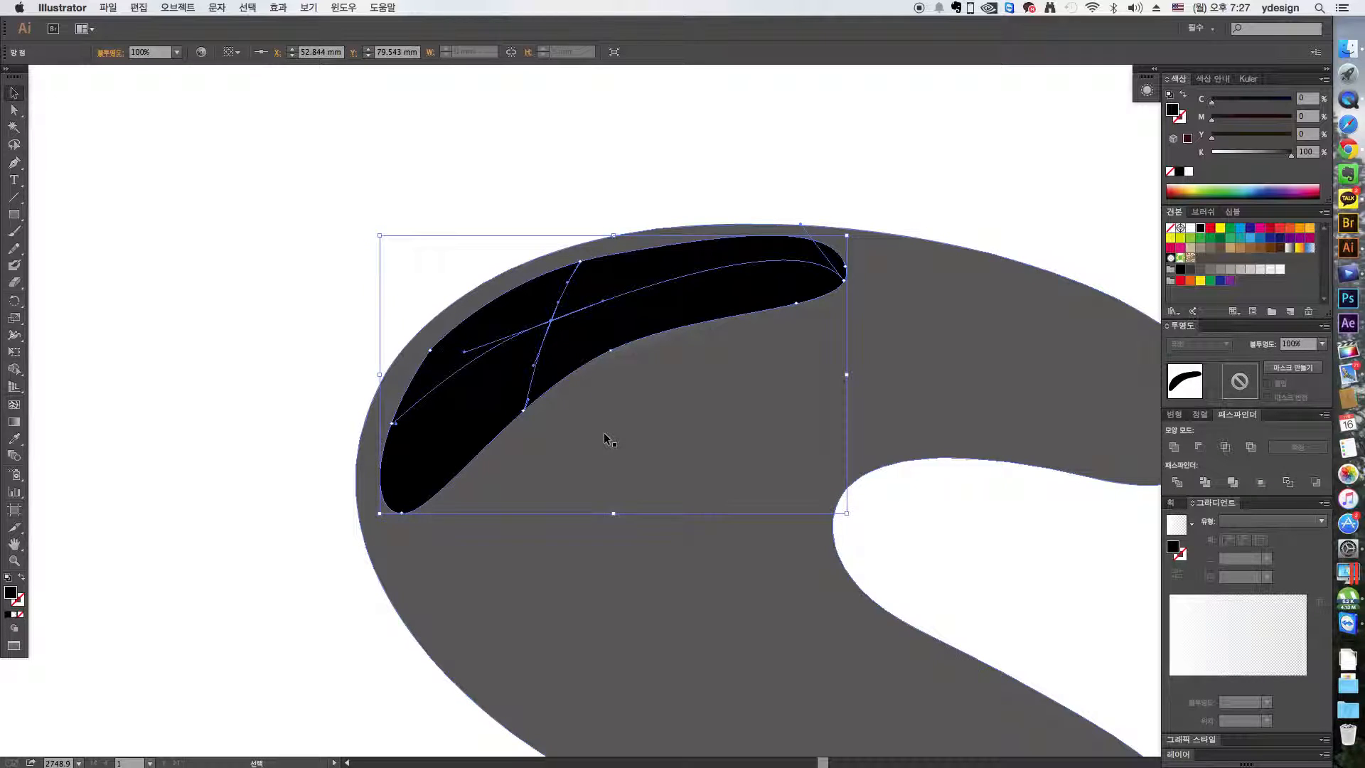
# - Move the black mesh shape below the original highlight and compare their mesh lines in outline view
pyautogui.press('super+minus')
pyautogui.press('super+minus')
pyautogui.moveTo(664, 353); pyautogui.dragTo(720, 416)
pyautogui.press('super+y')
pyautogui.click(907, 497)
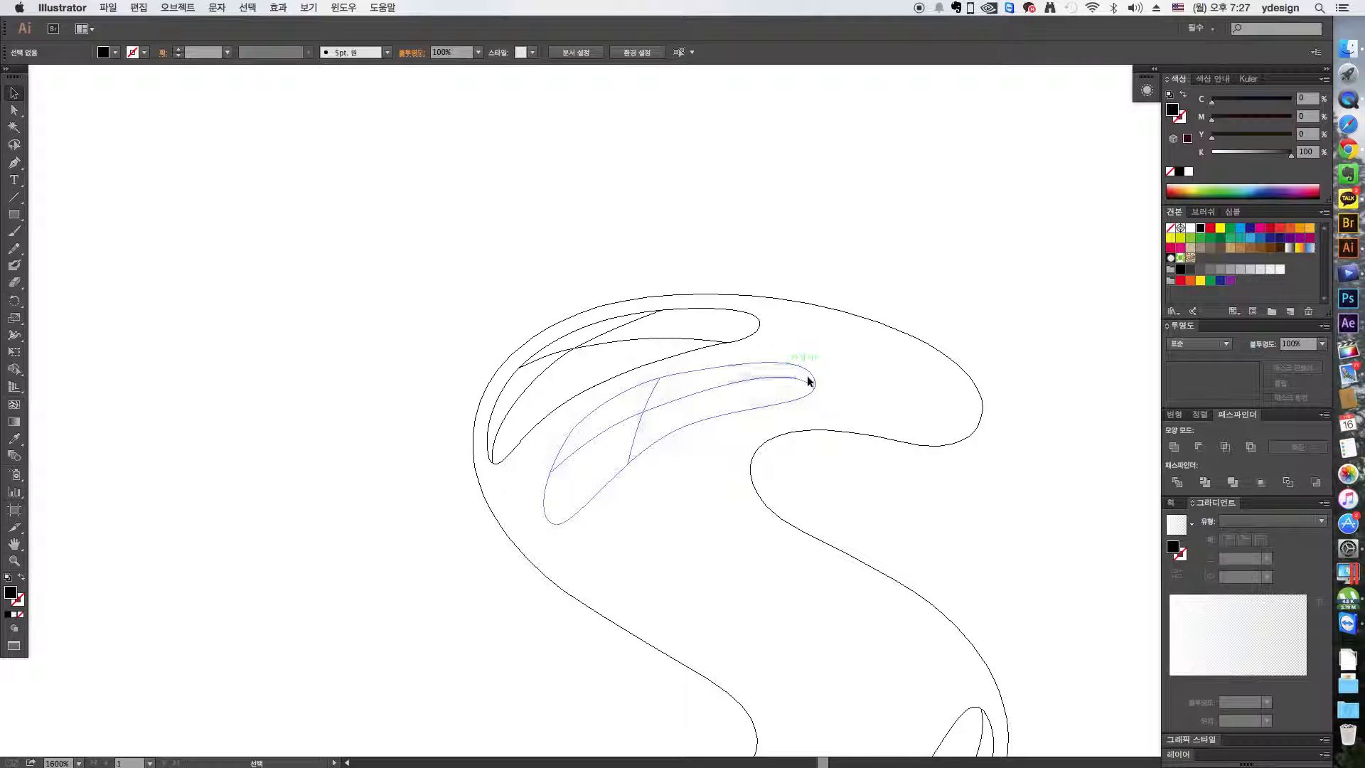
pyautogui.hotkey('ctrl', 'y')
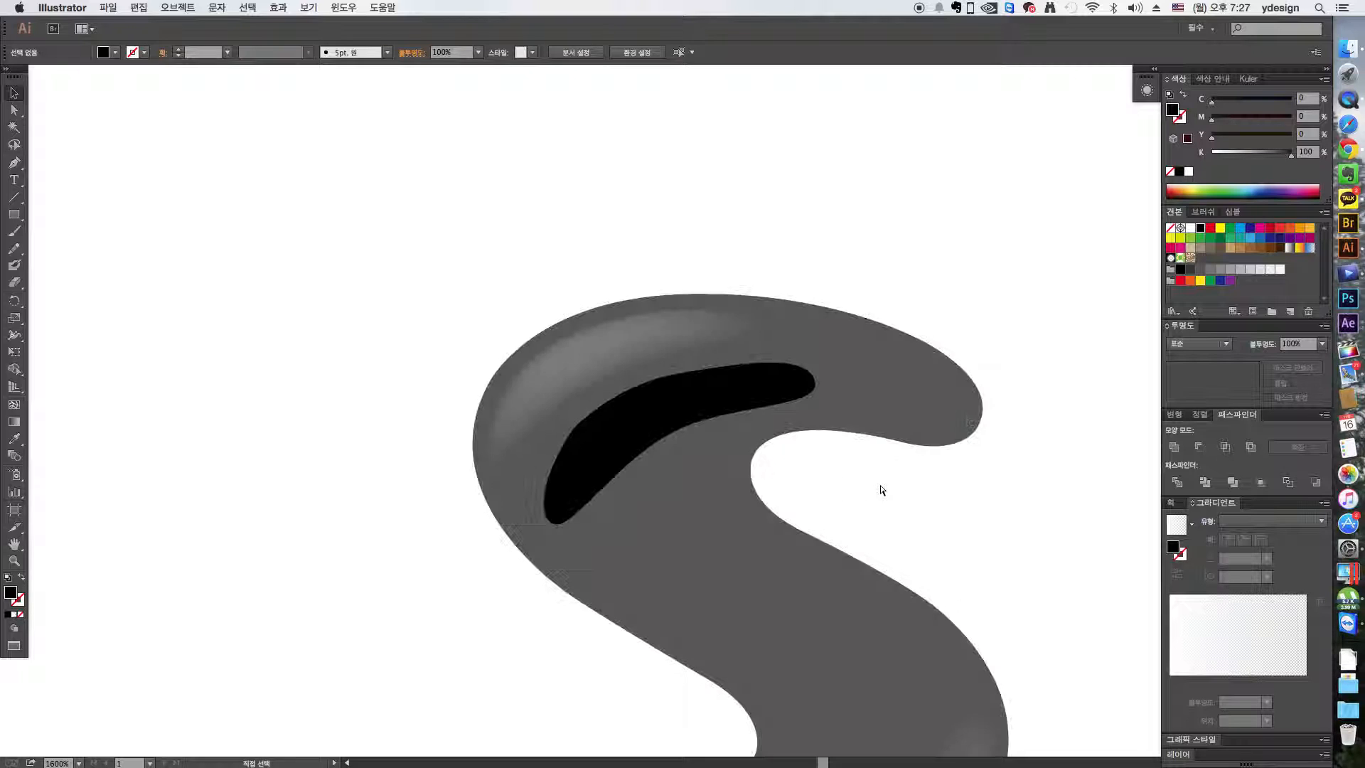
# - Fill the black mesh shape with the S body's gray (K 80) using the Eyedropper
pyautogui.hscroll(5, 871, 489)
pyautogui.click(668, 393)
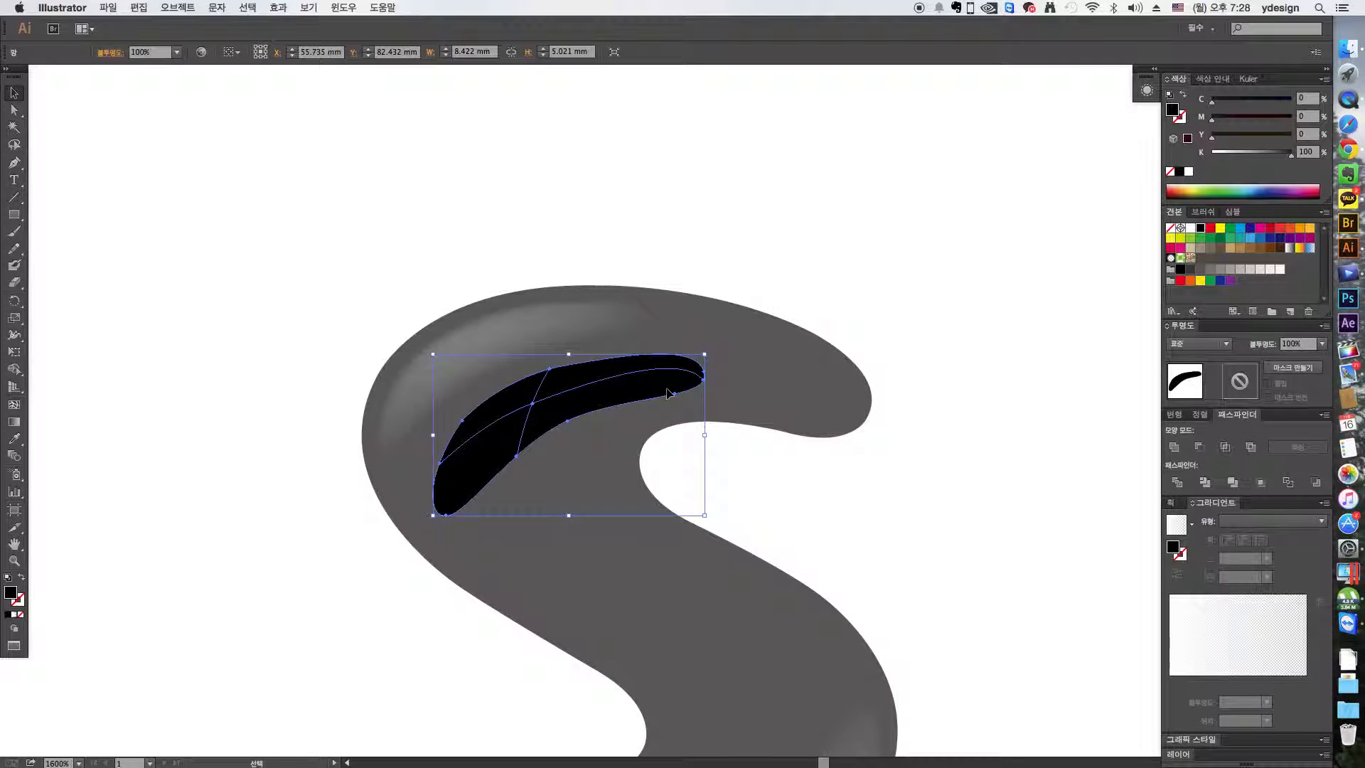
pyautogui.press('i')
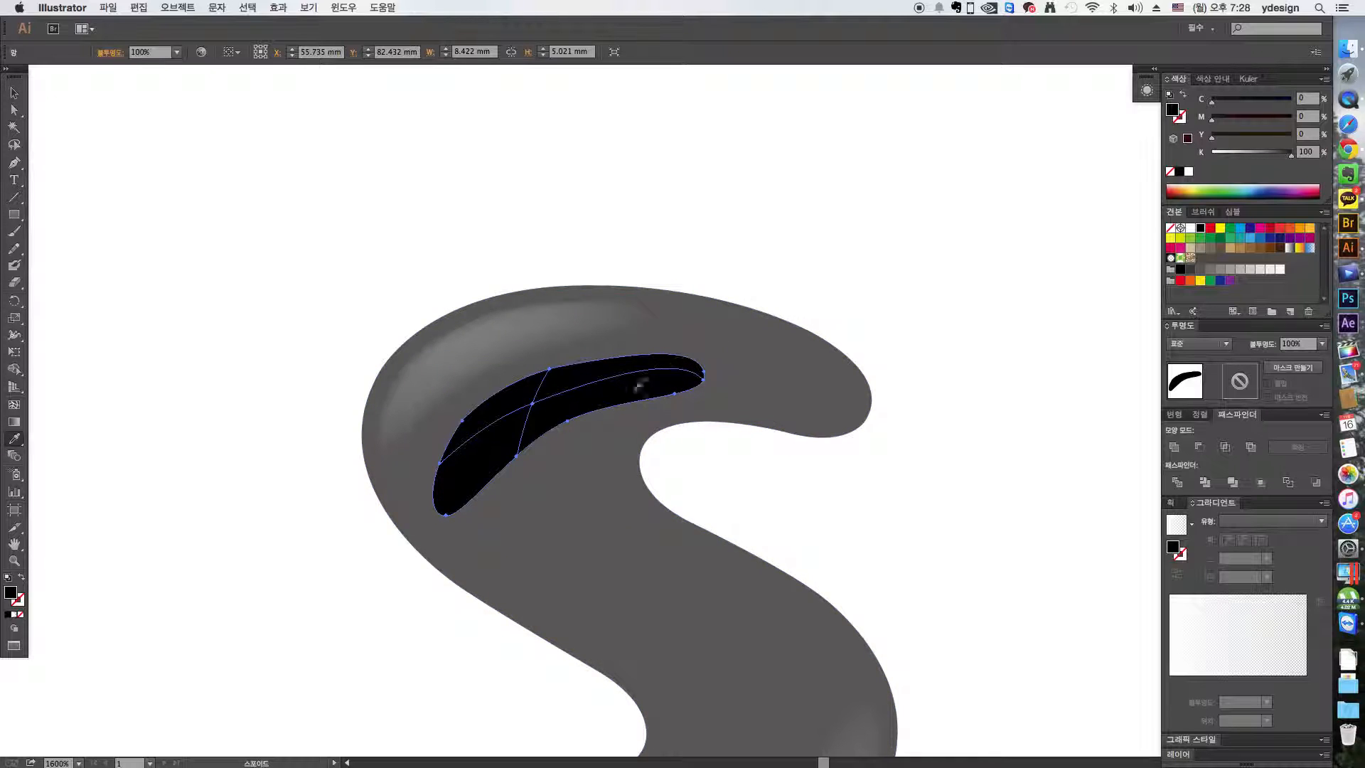
pyautogui.click(715, 332)
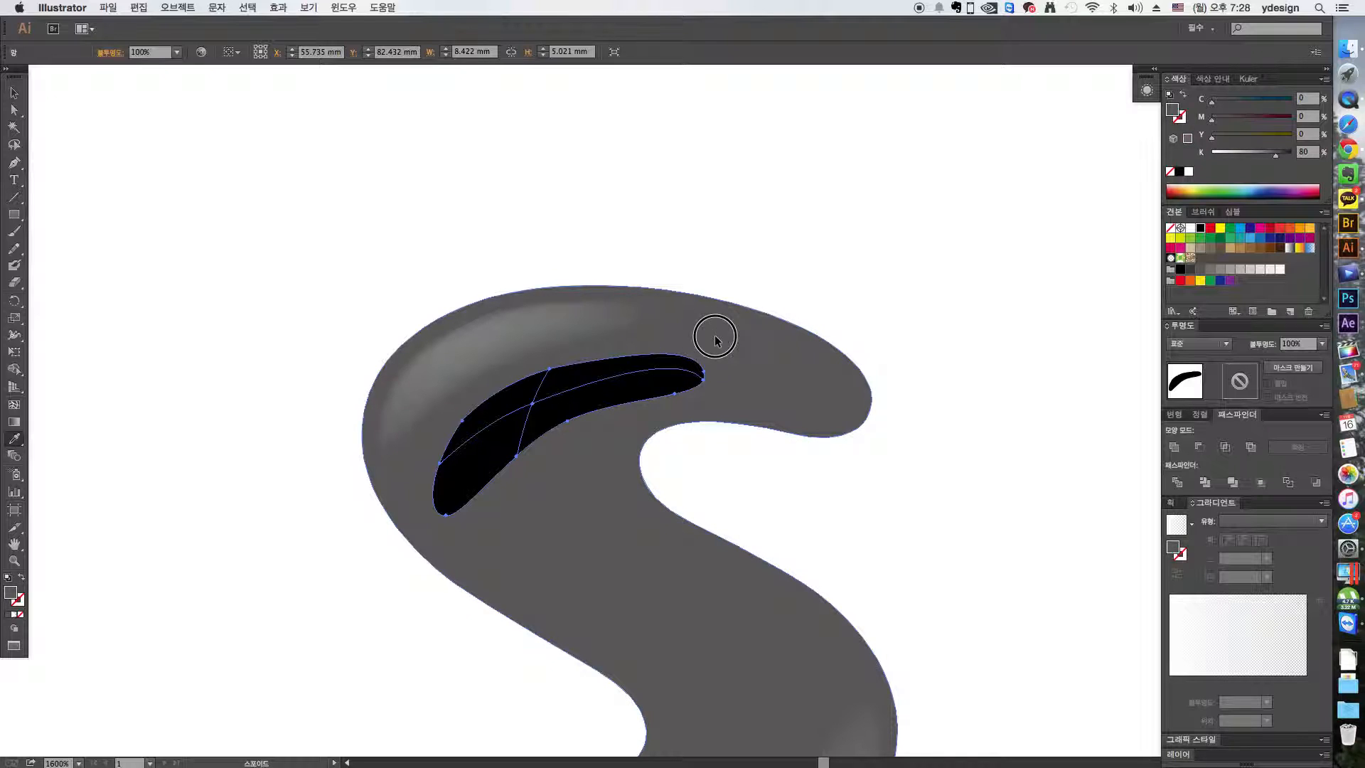
pyautogui.press('v')
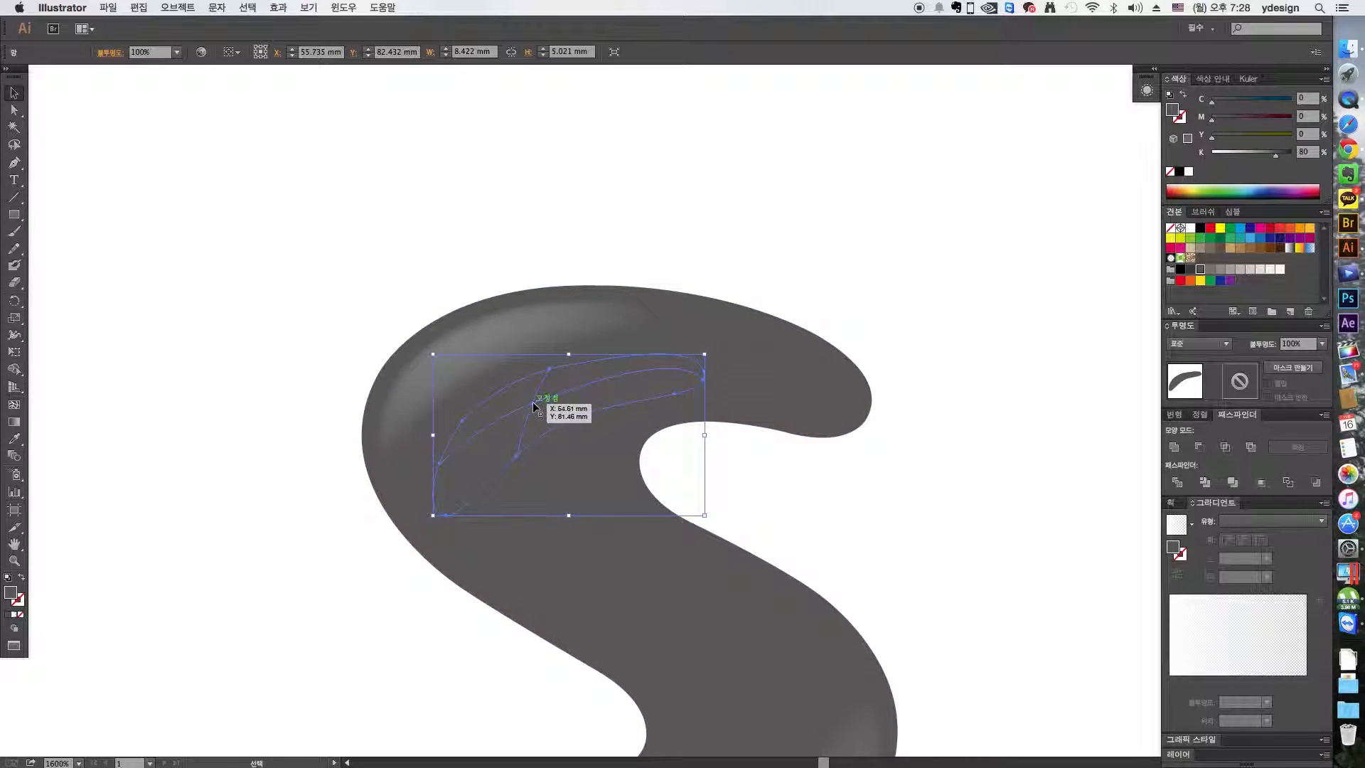
# - Color the central mesh point with the lighter gray (K 65) sampled from the original highlight
pyautogui.press('a')
pyautogui.click(533, 407)
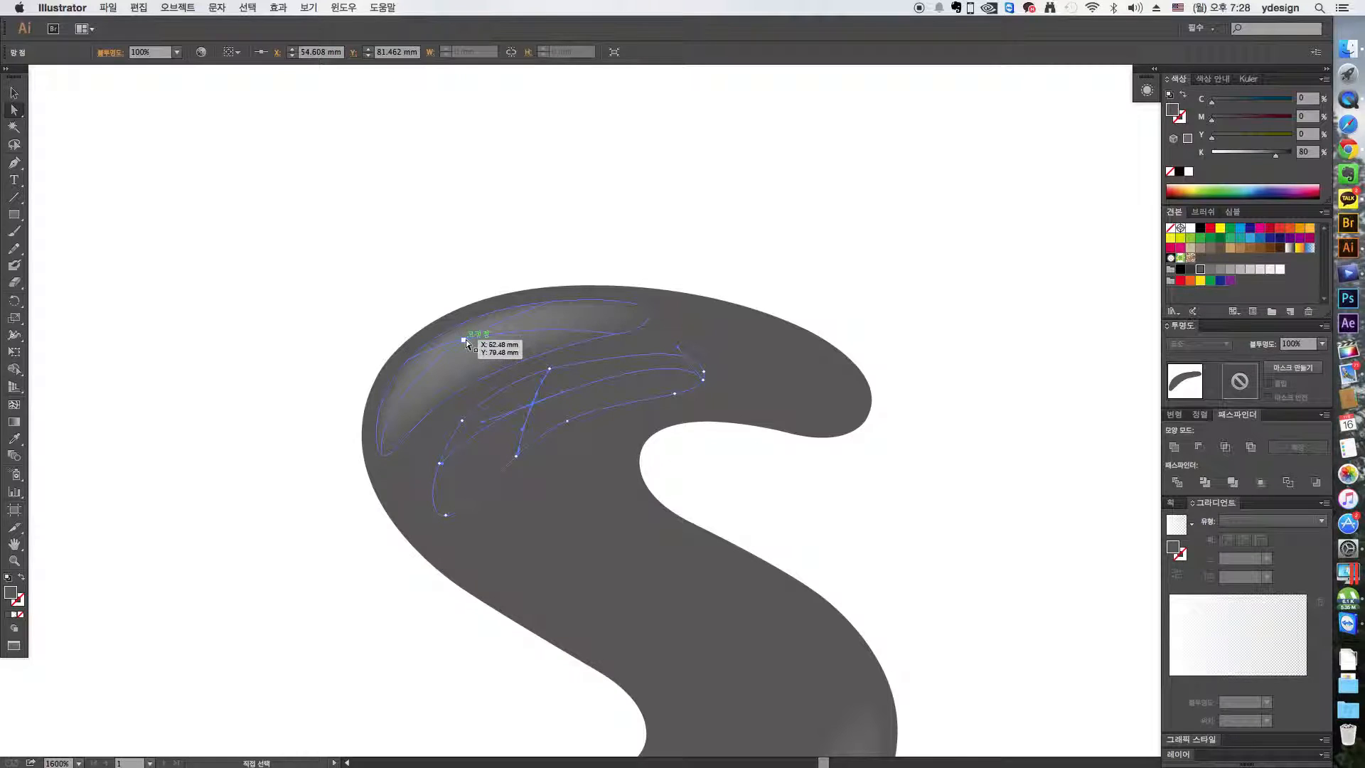
pyautogui.press('i')
pyautogui.click(521, 339)
pyautogui.press('v')
pyautogui.click(852, 499)
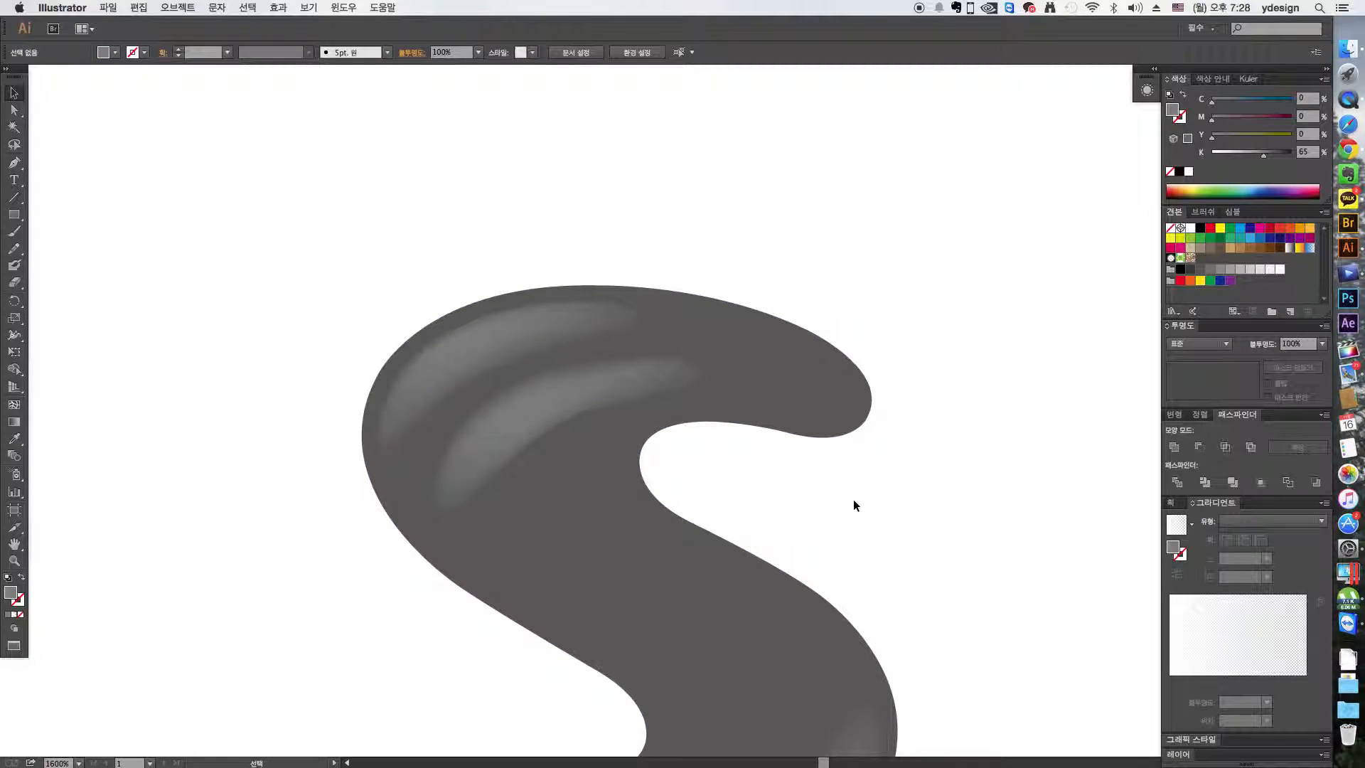
# - Reshape the lower S highlight's mesh by adjusting the points and handles along its mesh line and outer edge
pyautogui.moveTo(816, 530); pyautogui.dragTo(364, 340)
pyautogui.press('a')
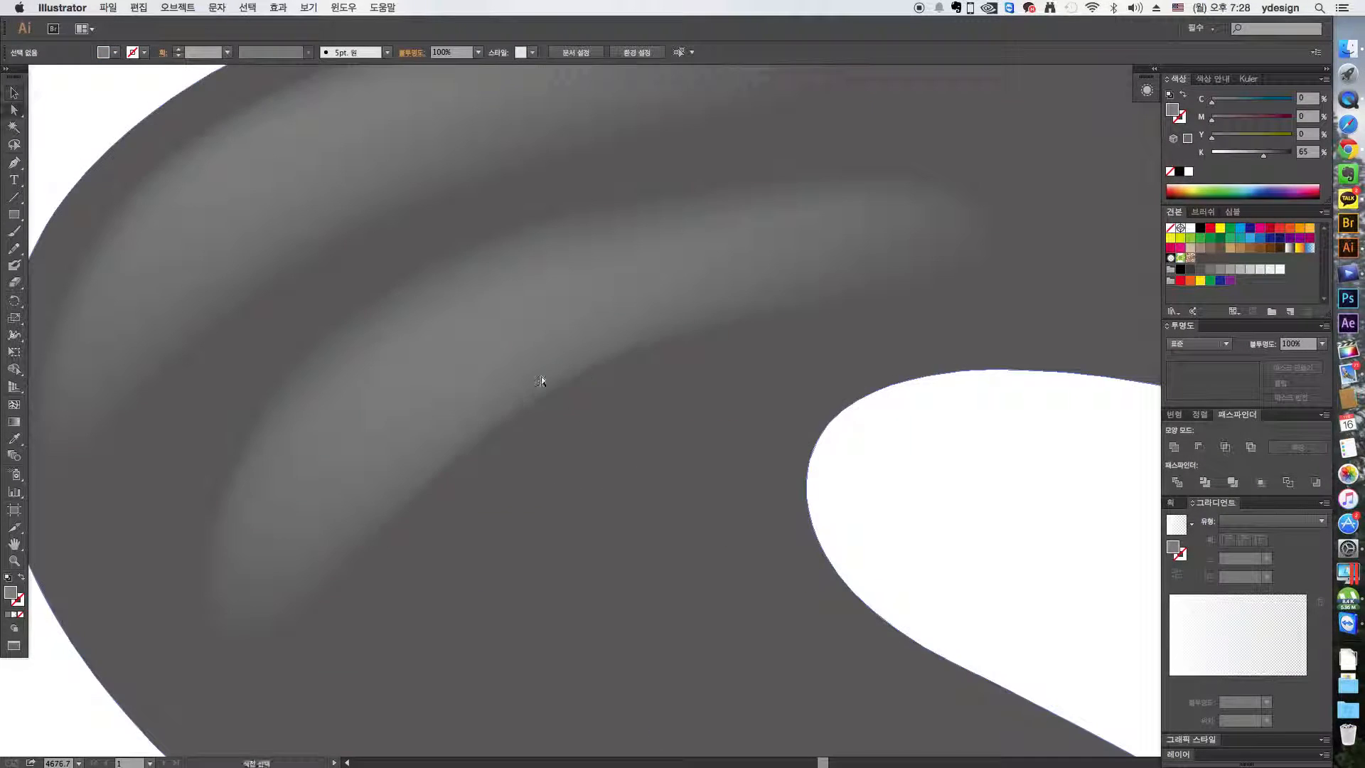
pyautogui.click(492, 320)
pyautogui.moveTo(449, 469); pyautogui.dragTo(451, 425)
pyautogui.moveTo(492, 315); pyautogui.dragTo(485, 306)
pyautogui.moveTo(296, 372); pyautogui.dragTo(299, 368)
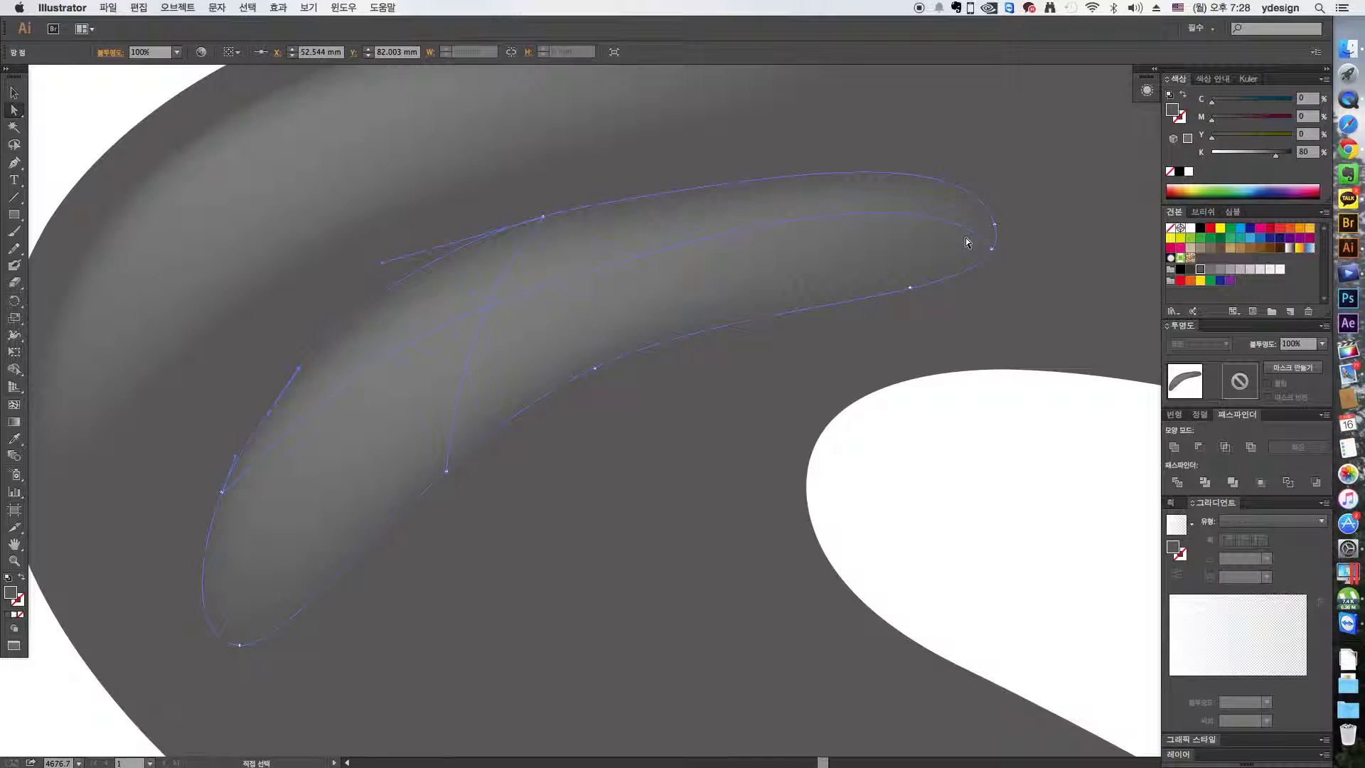
pyautogui.moveTo(682, 279); pyautogui.dragTo(791, 338)
pyautogui.press('super+minus')
pyautogui.press('super+minus')
pyautogui.press('super+minus')
pyautogui.press('v')
pyautogui.moveTo(882, 199); pyautogui.dragTo(920, 234)
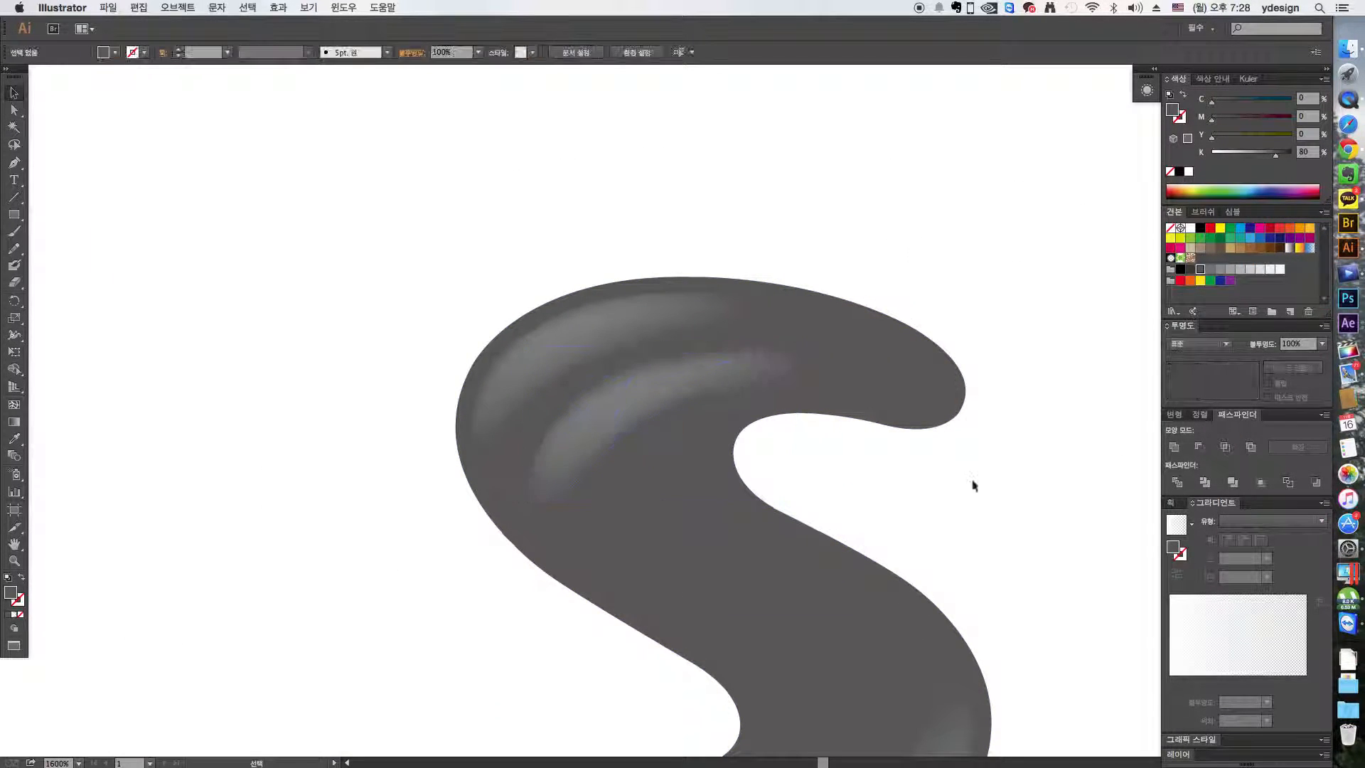
# - Move the mesh highlight off the S onto the white area above to examine its edges, and undo the move
pyautogui.moveTo(654, 396); pyautogui.dragTo(515, 166)
pyautogui.click(753, 232)
pyautogui.moveTo(731, 228); pyautogui.dragTo(646, 245)
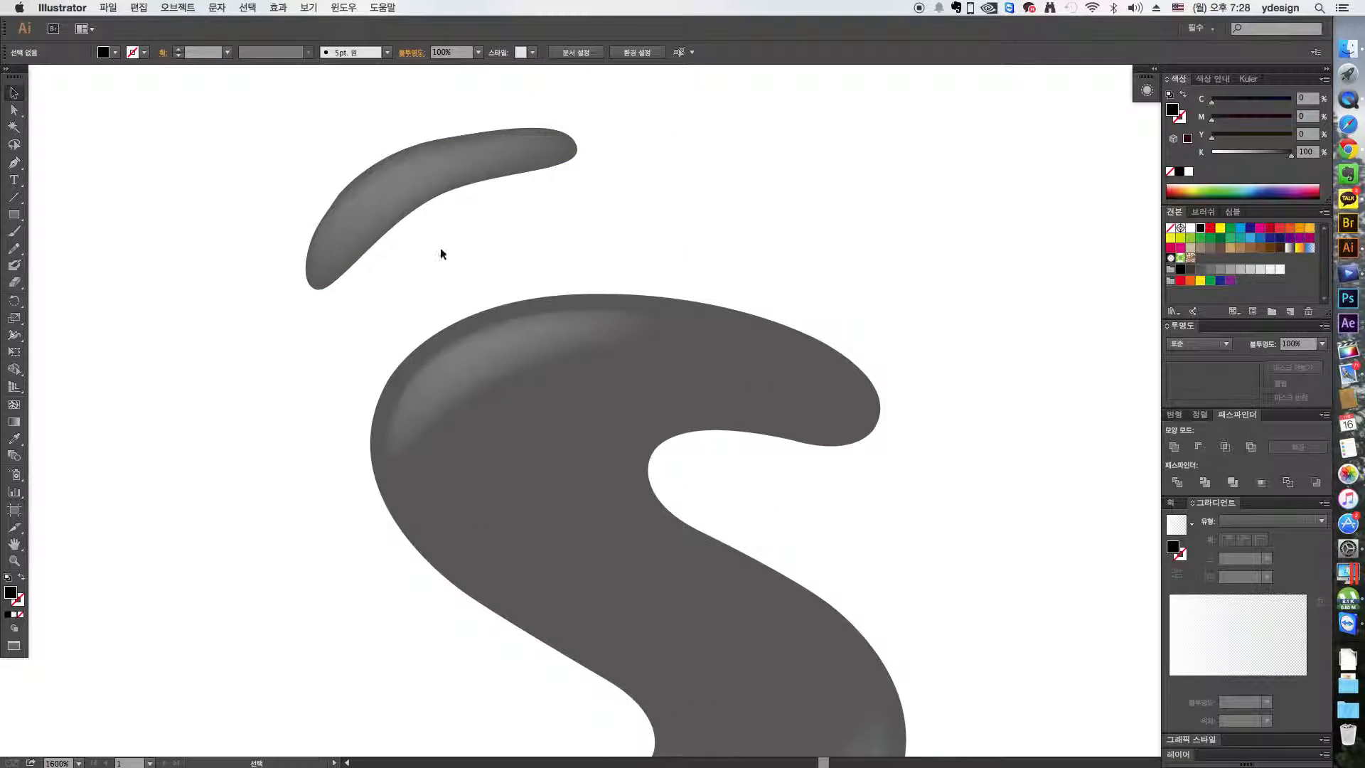
pyautogui.press('super+z')
pyautogui.click(739, 245)
# - Fill the lower highlight mesh with white and reposition it slightly within the upper curve of the S
pyautogui.click(617, 399)
pyautogui.click(1190, 228)
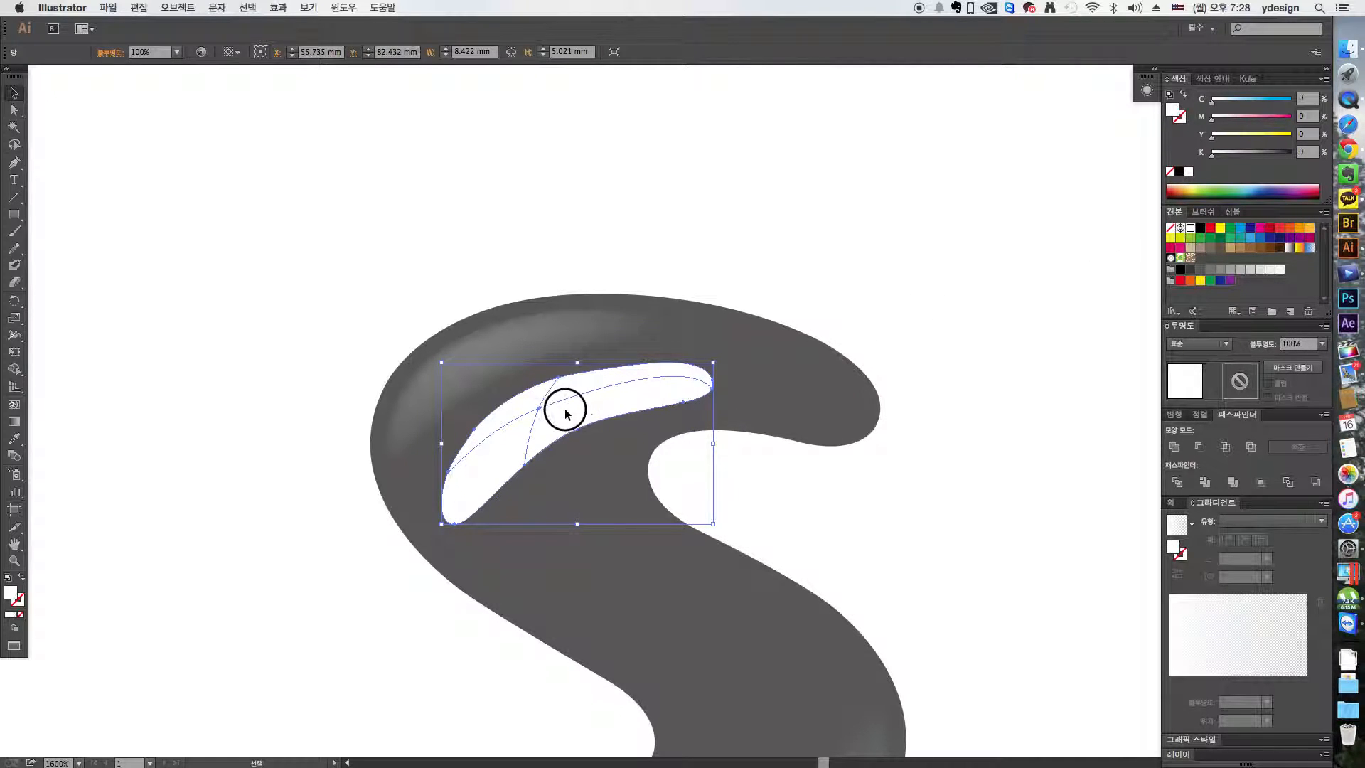
pyautogui.moveTo(566, 405); pyautogui.dragTo(556, 418)
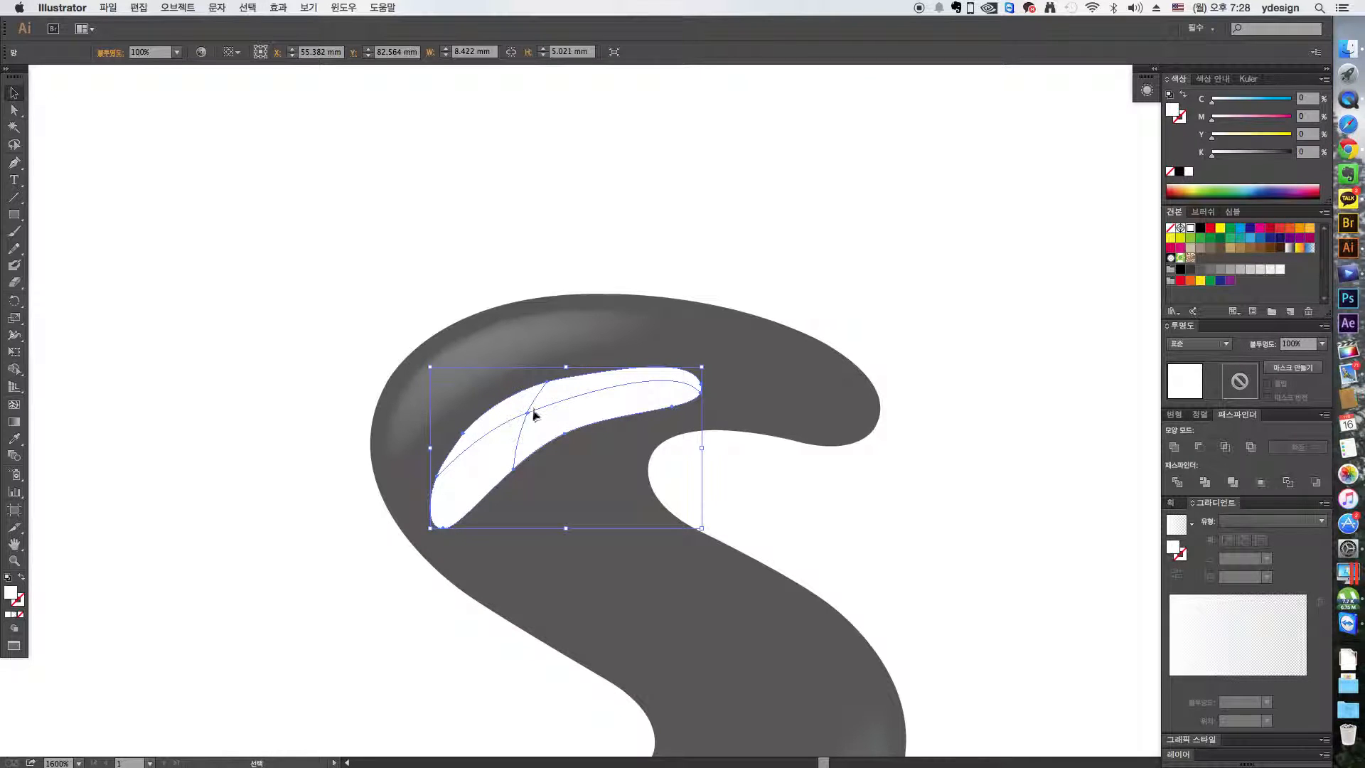
pyautogui.moveTo(567, 408)
pyautogui.mouseDown()
pyautogui.moveTo(552, 420)
pyautogui.moveTo(557, 405)
pyautogui.mouseUp()
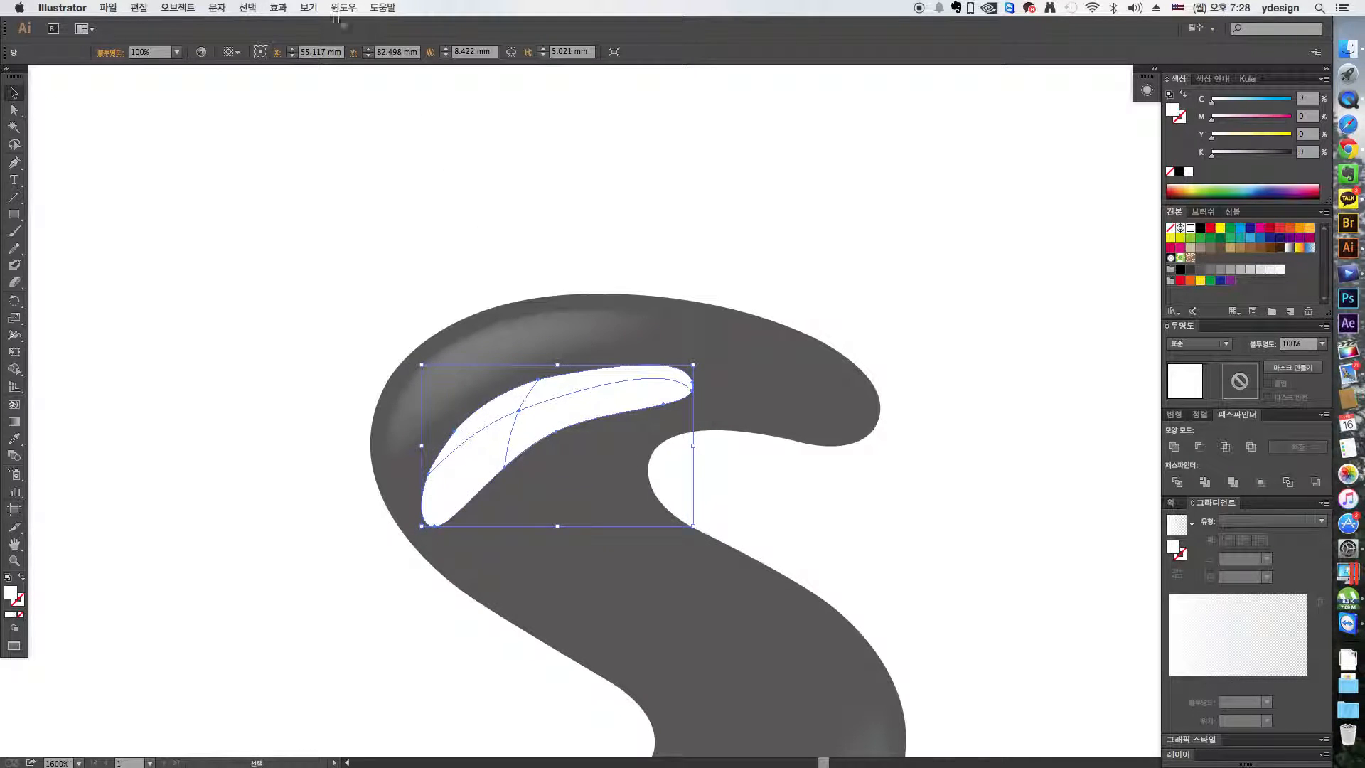
# - Apply a Feather effect with a 1 mm radius to the white highlight, with preview enabled
pyautogui.click(284, 10)
pyautogui.moveTo(359, 169)
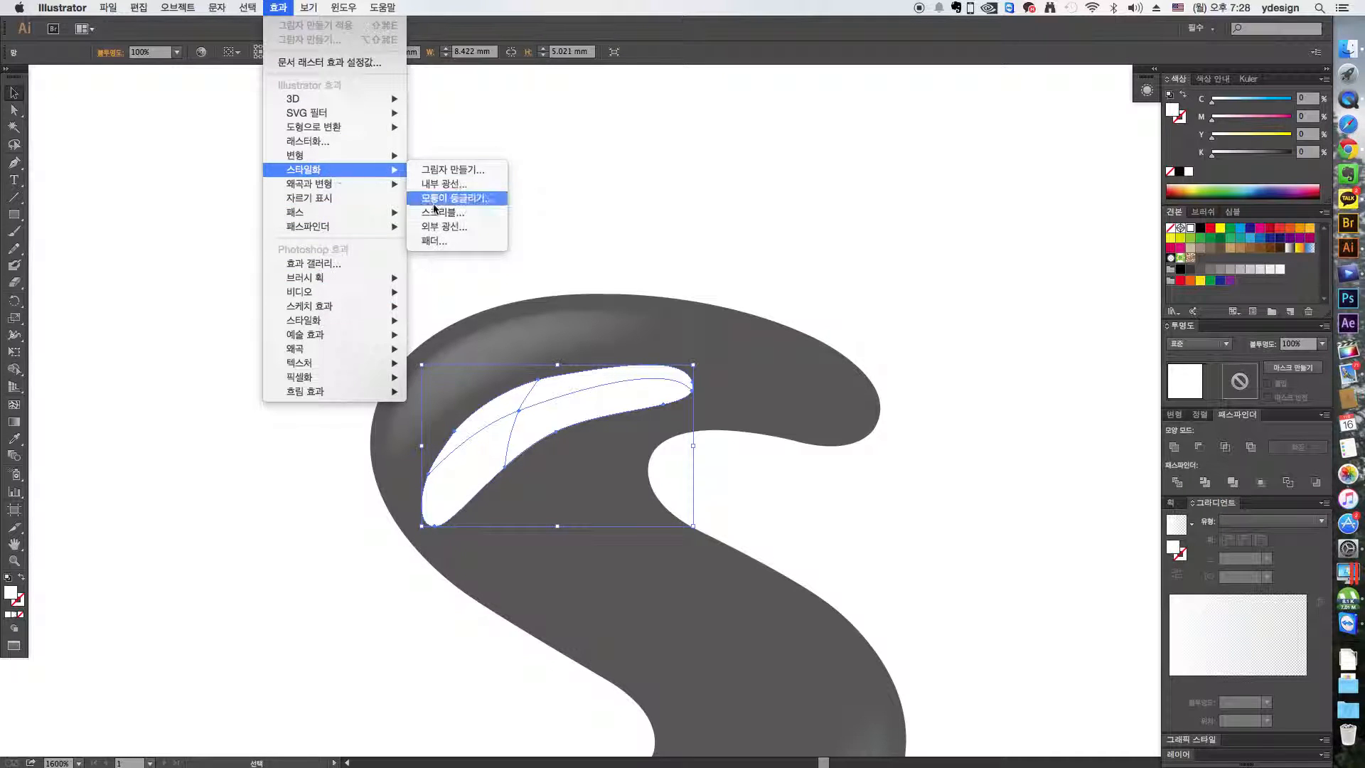
pyautogui.click(433, 249)
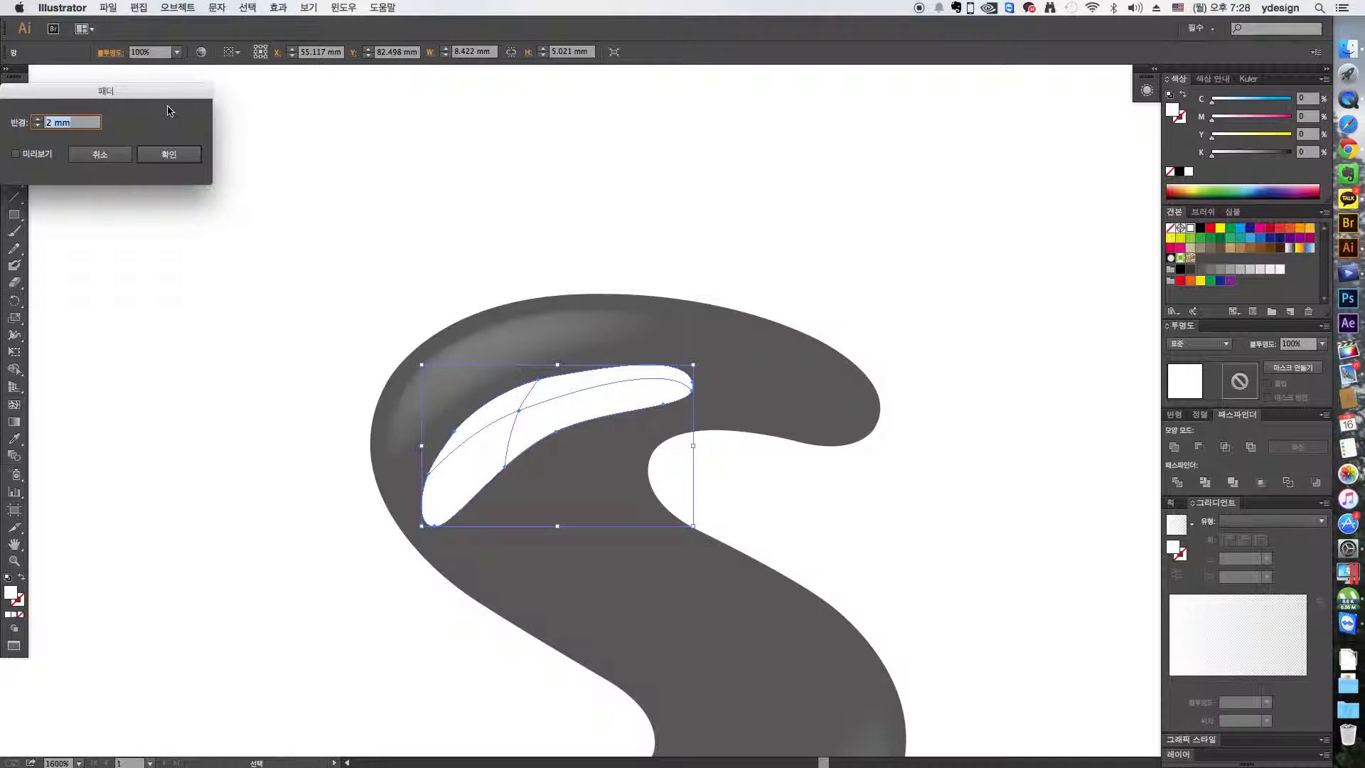
pyautogui.click(117, 160)
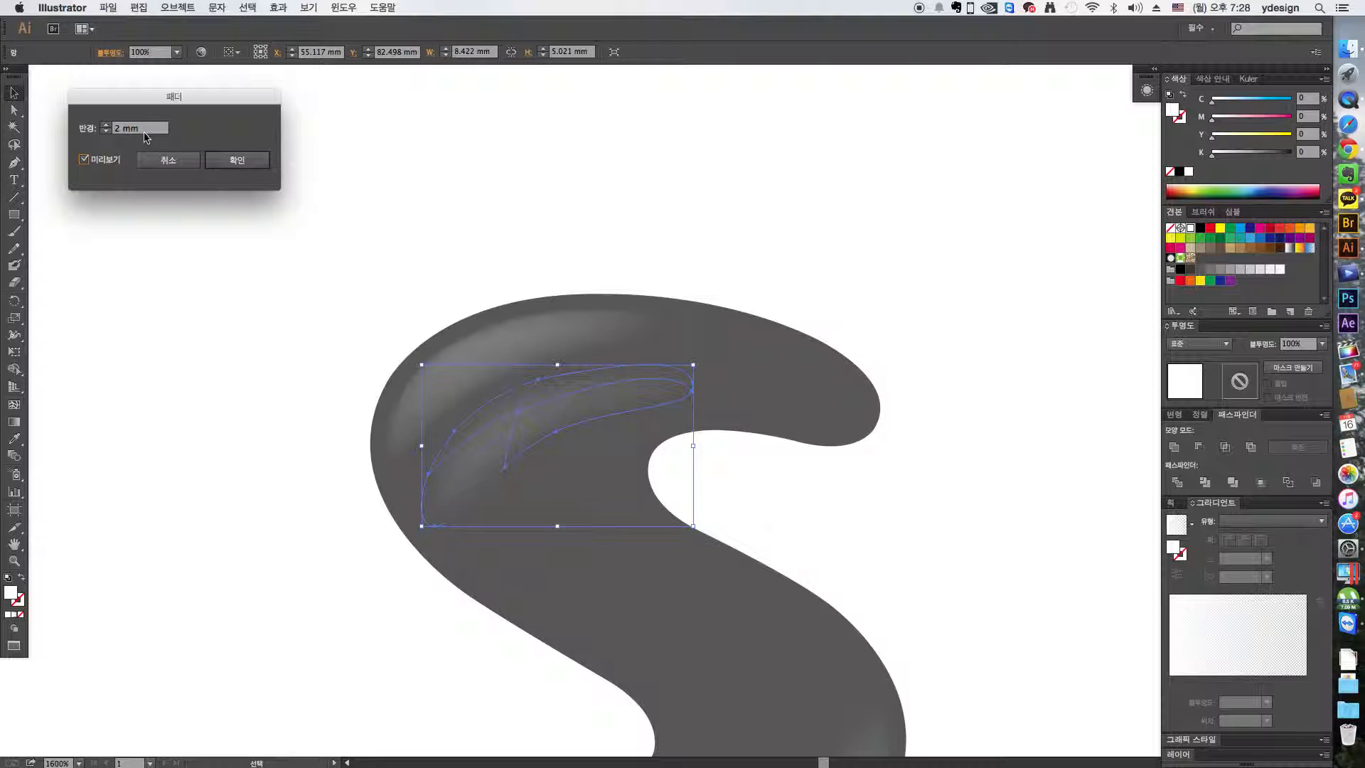
pyautogui.click(164, 130)
pyautogui.write('1')
pyautogui.press('Tab')
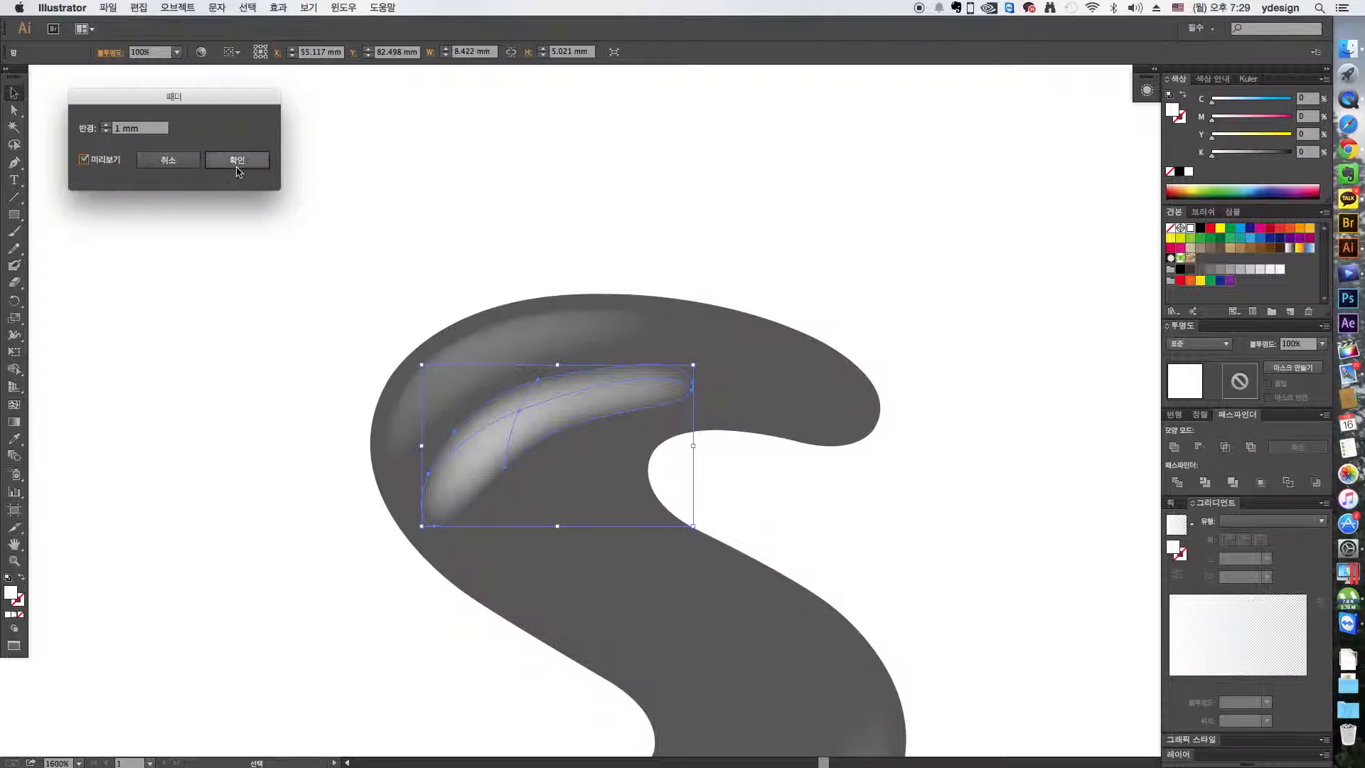
pyautogui.click(240, 165)
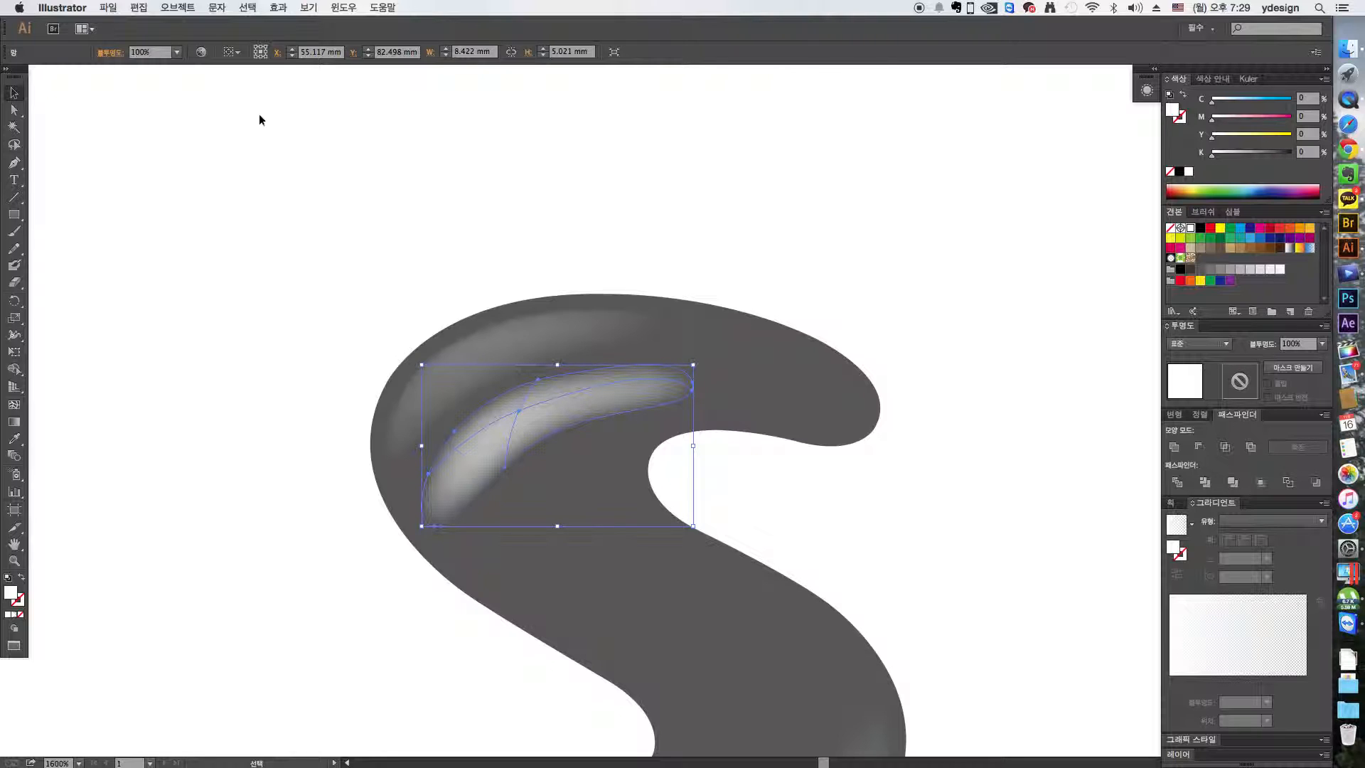
# - Set the document raster effects resolution to the custom option at 300 ppi
pyautogui.click(277, 9)
pyautogui.click(334, 58)
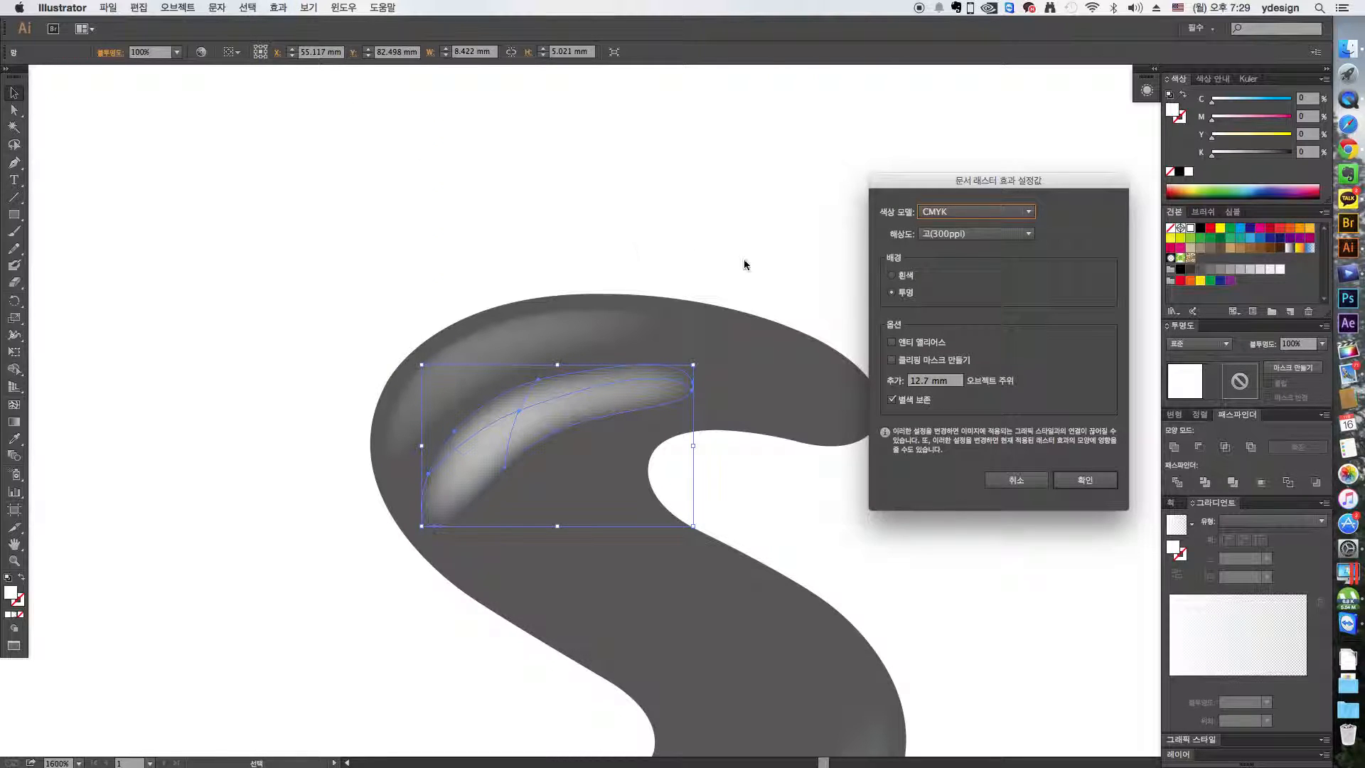
pyautogui.click(949, 238)
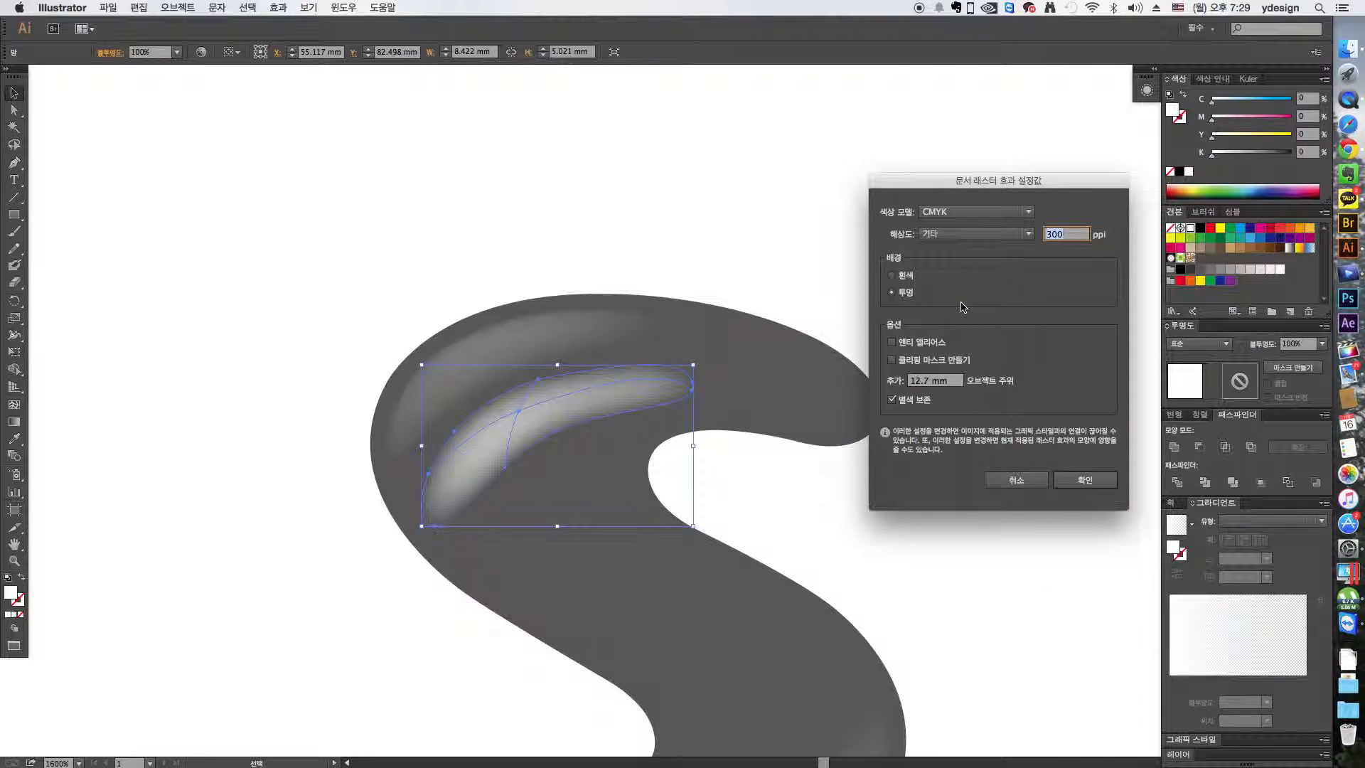
pyautogui.press('Return')
pyautogui.click(928, 212)
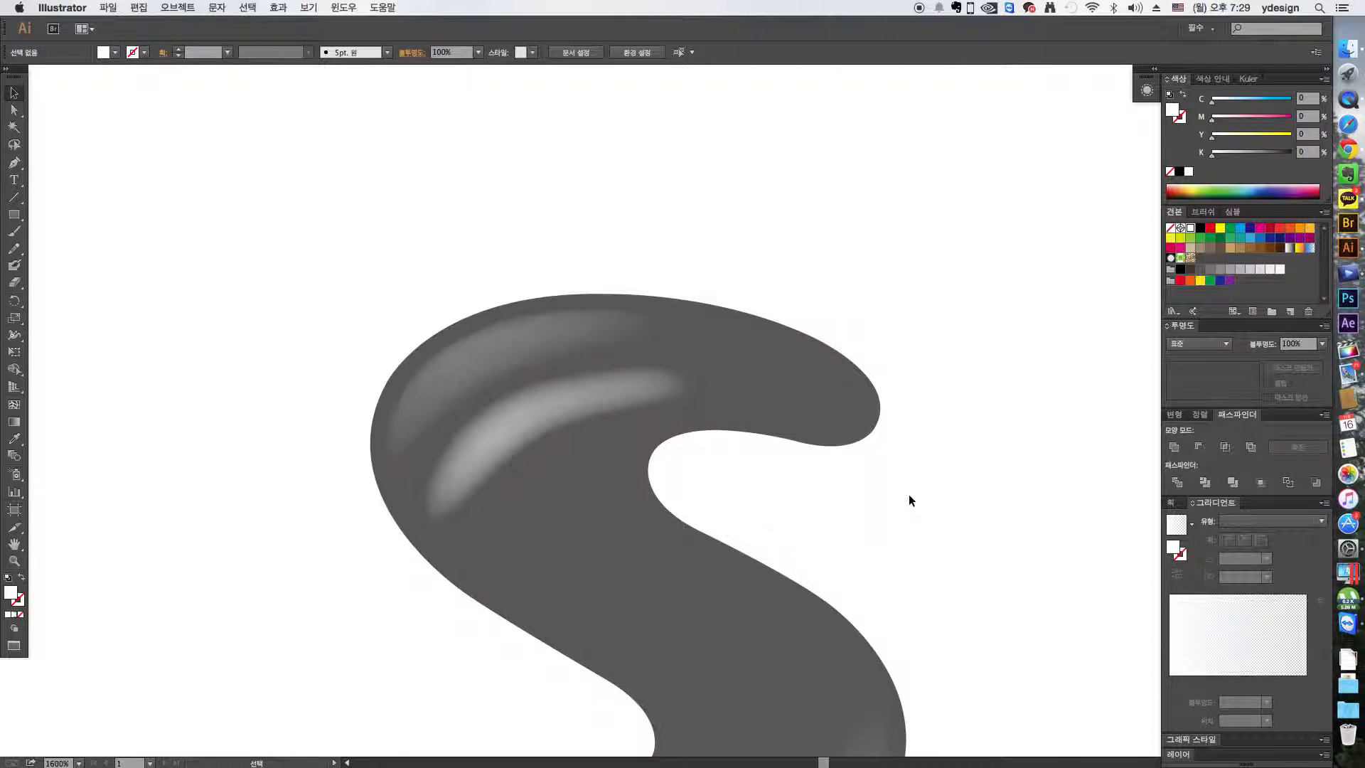
# - Set the feathered highlight's opacity to 80% and lower it further in small increments to soften the shine
pyautogui.click(649, 405)
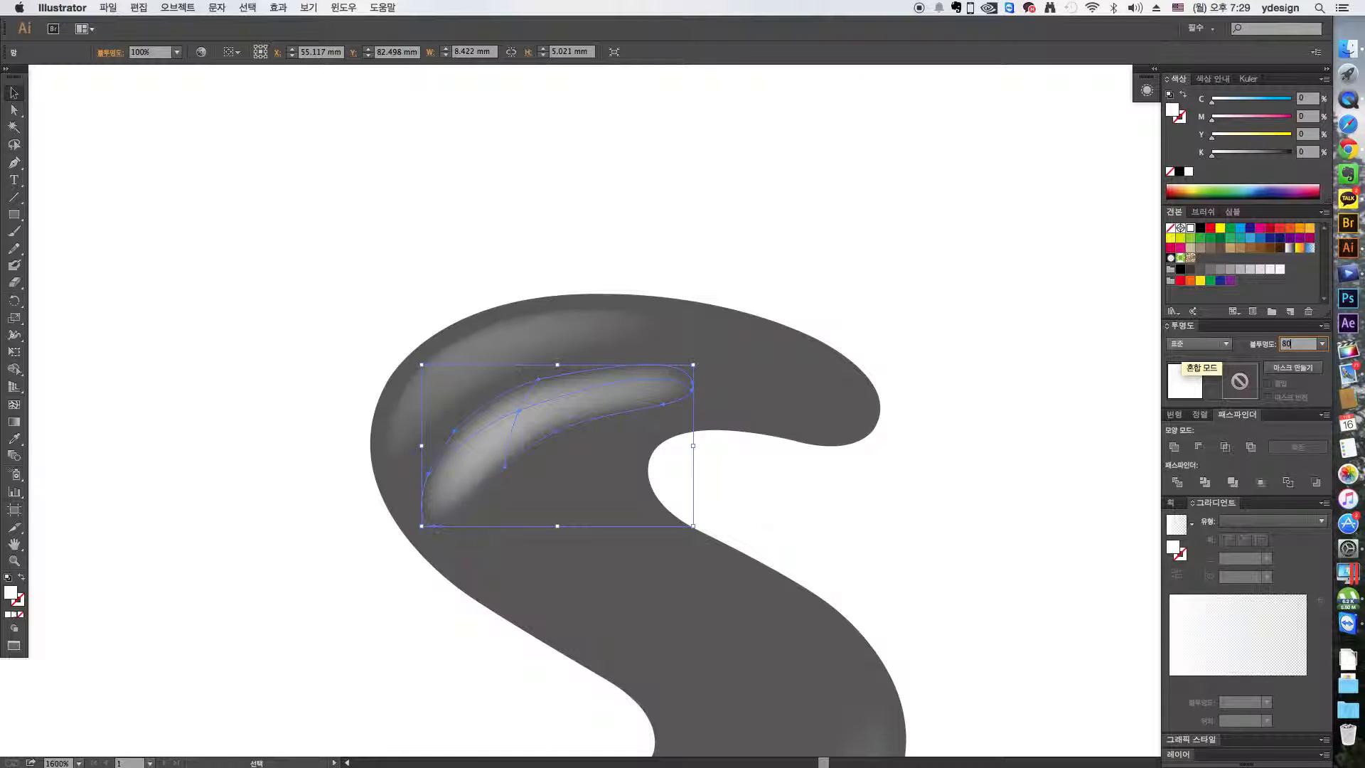
pyautogui.write('80')
pyautogui.press('Return')
pyautogui.click(1301, 345)
pyautogui.scroll(-16, 1301, 344)
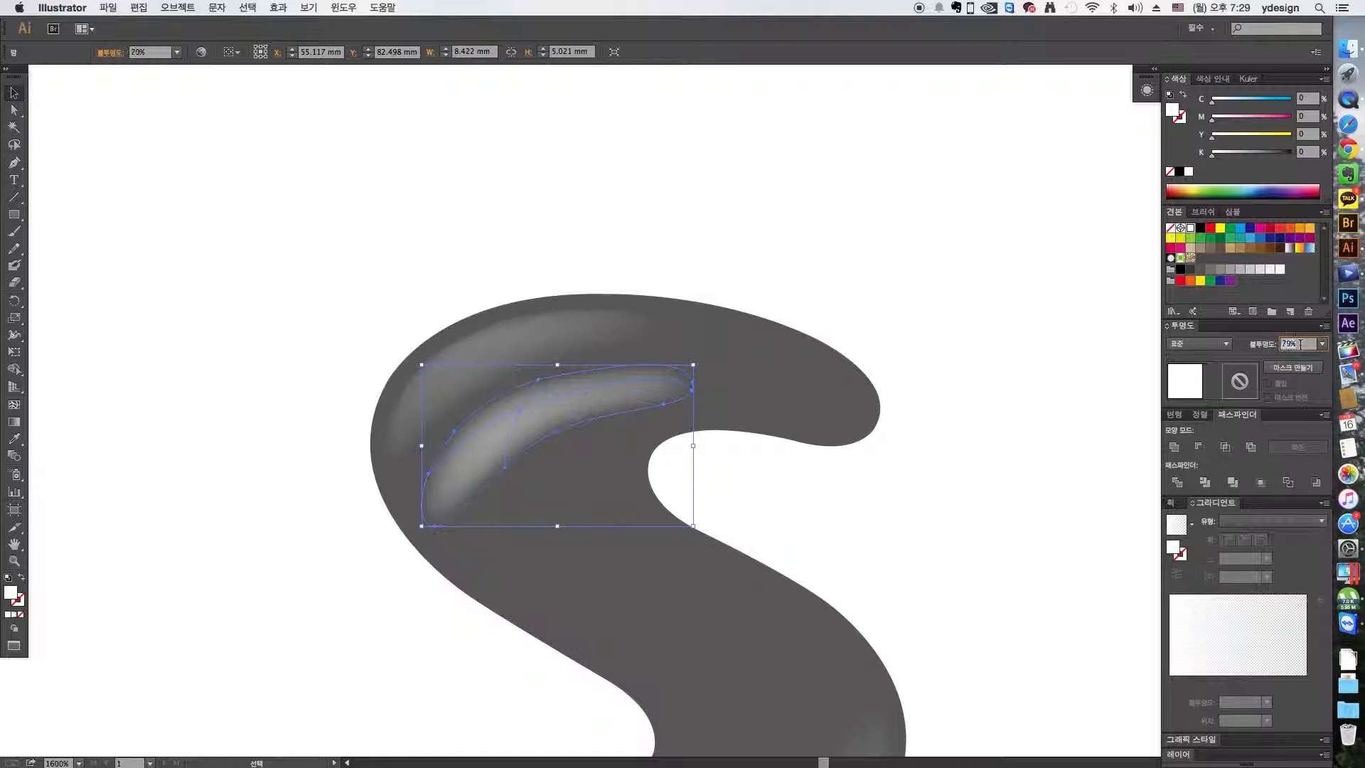
pyautogui.click(950, 274)
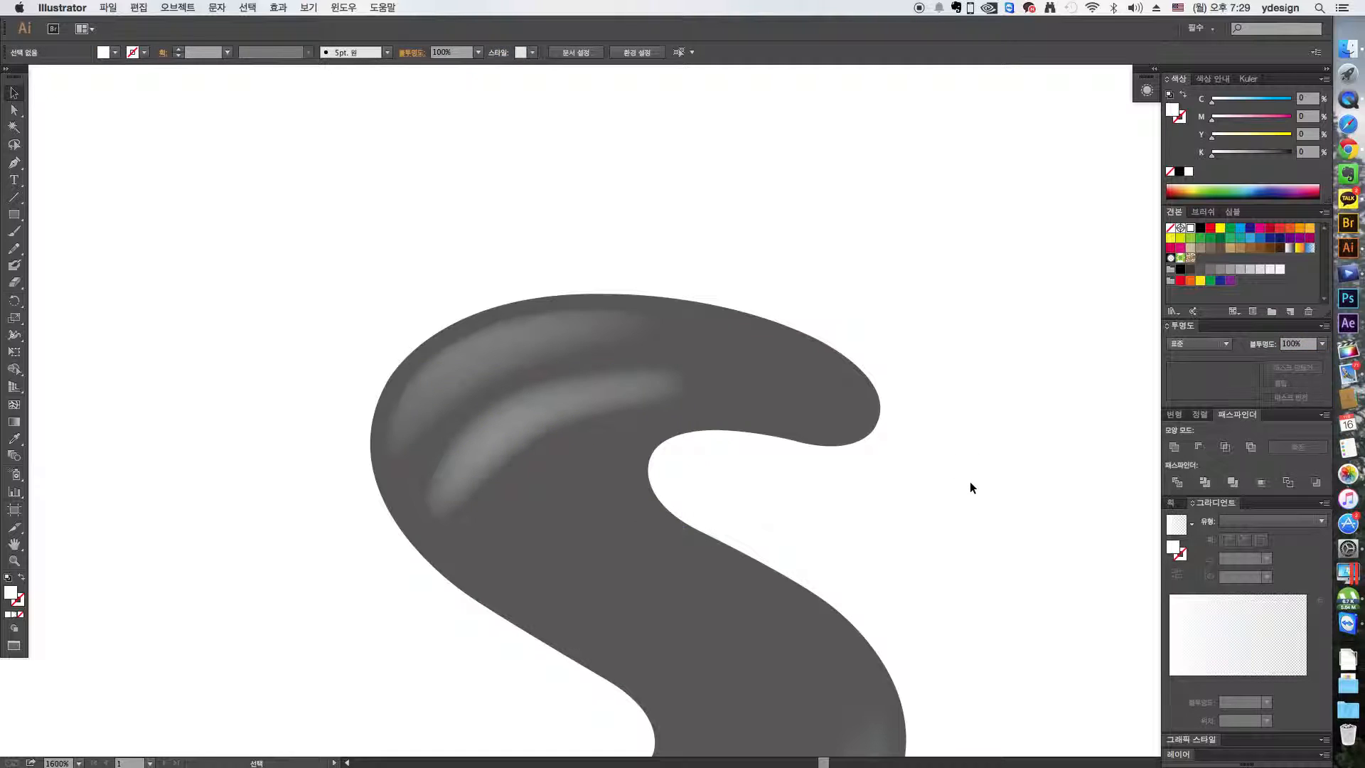
# - Duplicate the red mesh shape from the SHOW logo and place the copy directly above the original
pyautogui.press('super+minus')
pyautogui.press('super+minus')
pyautogui.press('super+minus')
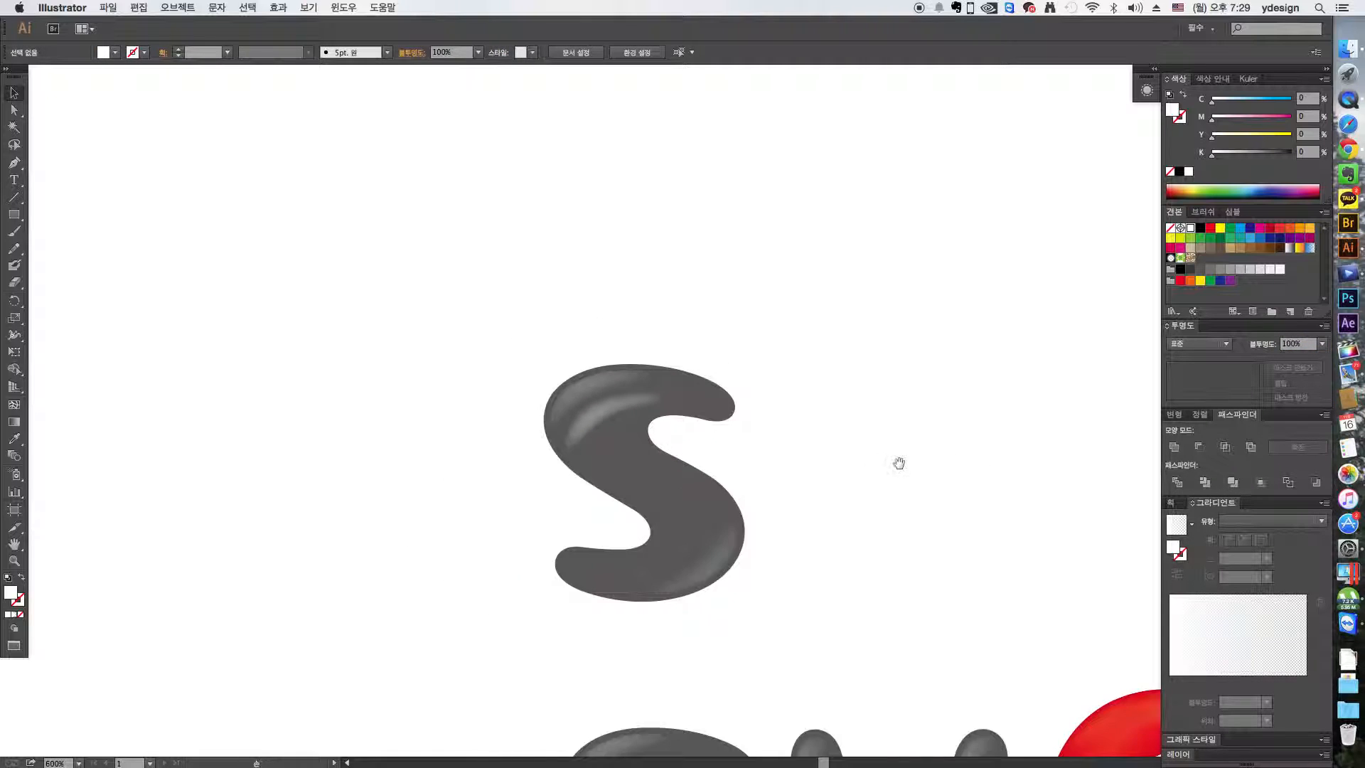
pyautogui.moveTo(899, 462); pyautogui.dragTo(699, 326)
pyautogui.scroll(-5, 616, 364)
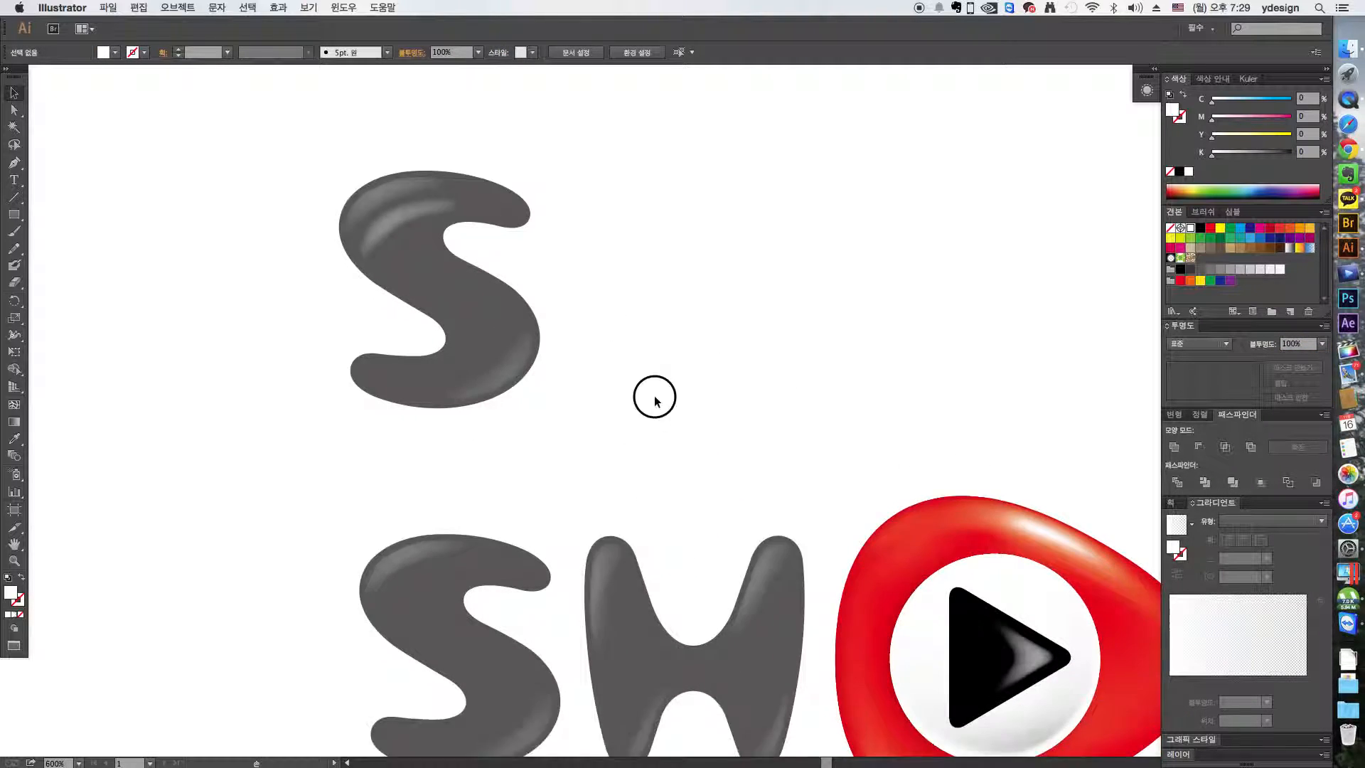
pyautogui.hscroll(6, 746, 467)
pyautogui.click(779, 396)
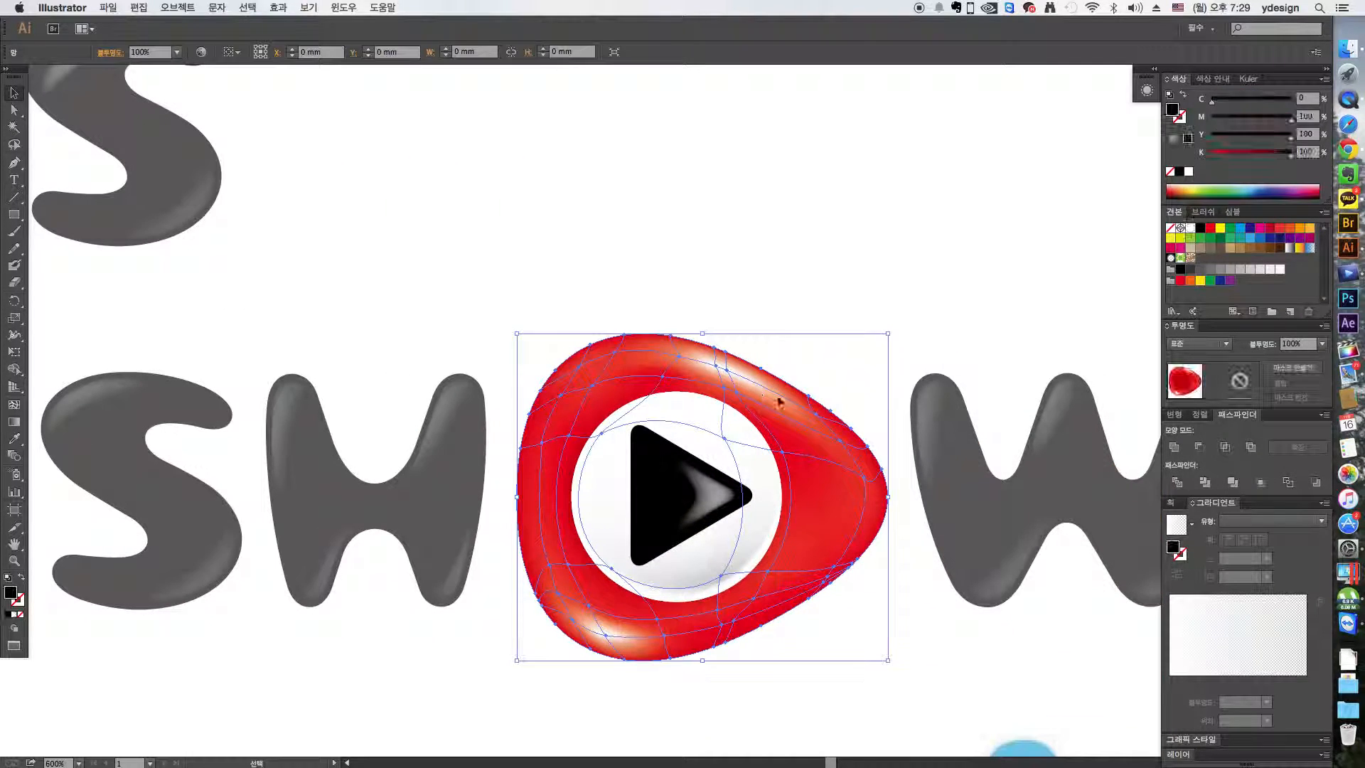
pyautogui.moveTo(782, 395); pyautogui.dragTo(841, 141)
pyautogui.moveTo(832, 253); pyautogui.dragTo(826, 458)
pyautogui.moveTo(816, 392); pyautogui.dragTo(817, 319)
pyautogui.click(953, 288)
pyautogui.click(840, 298)
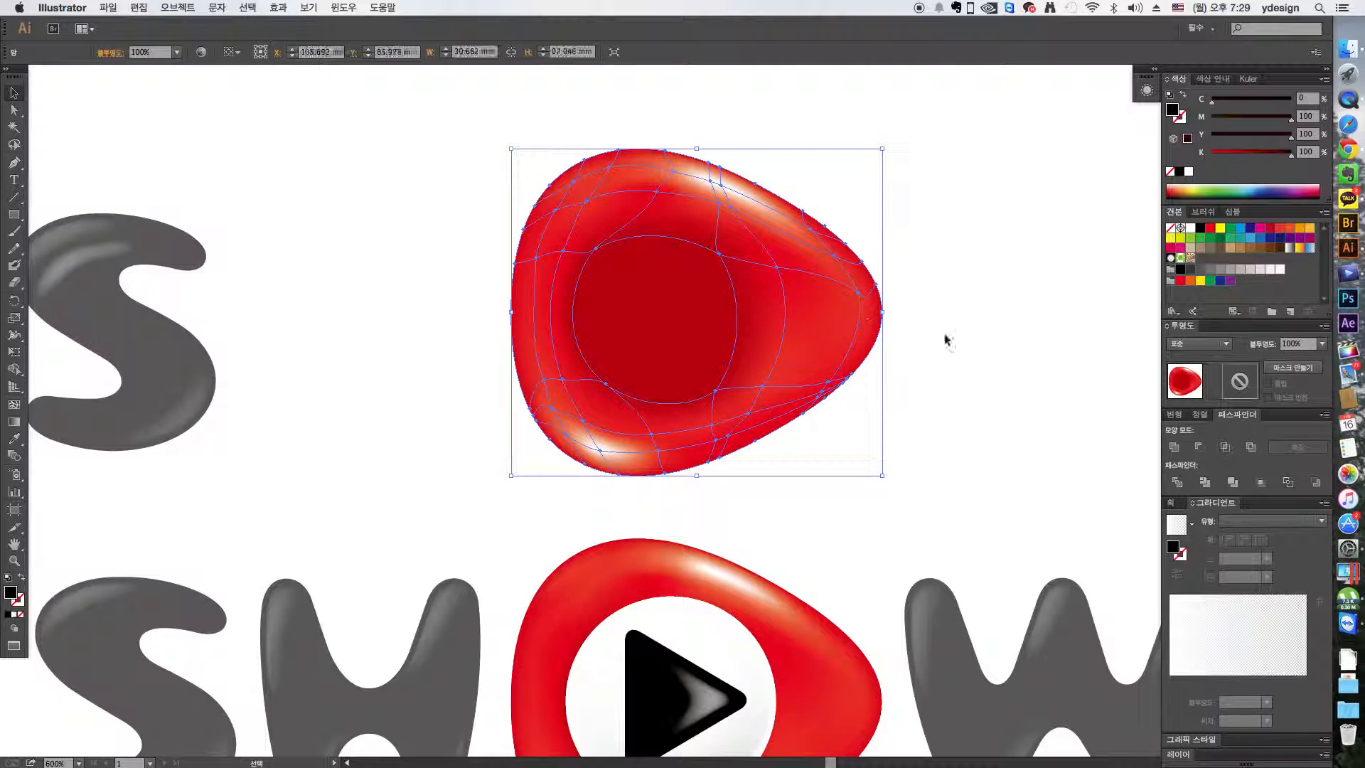
pyautogui.click(989, 337)
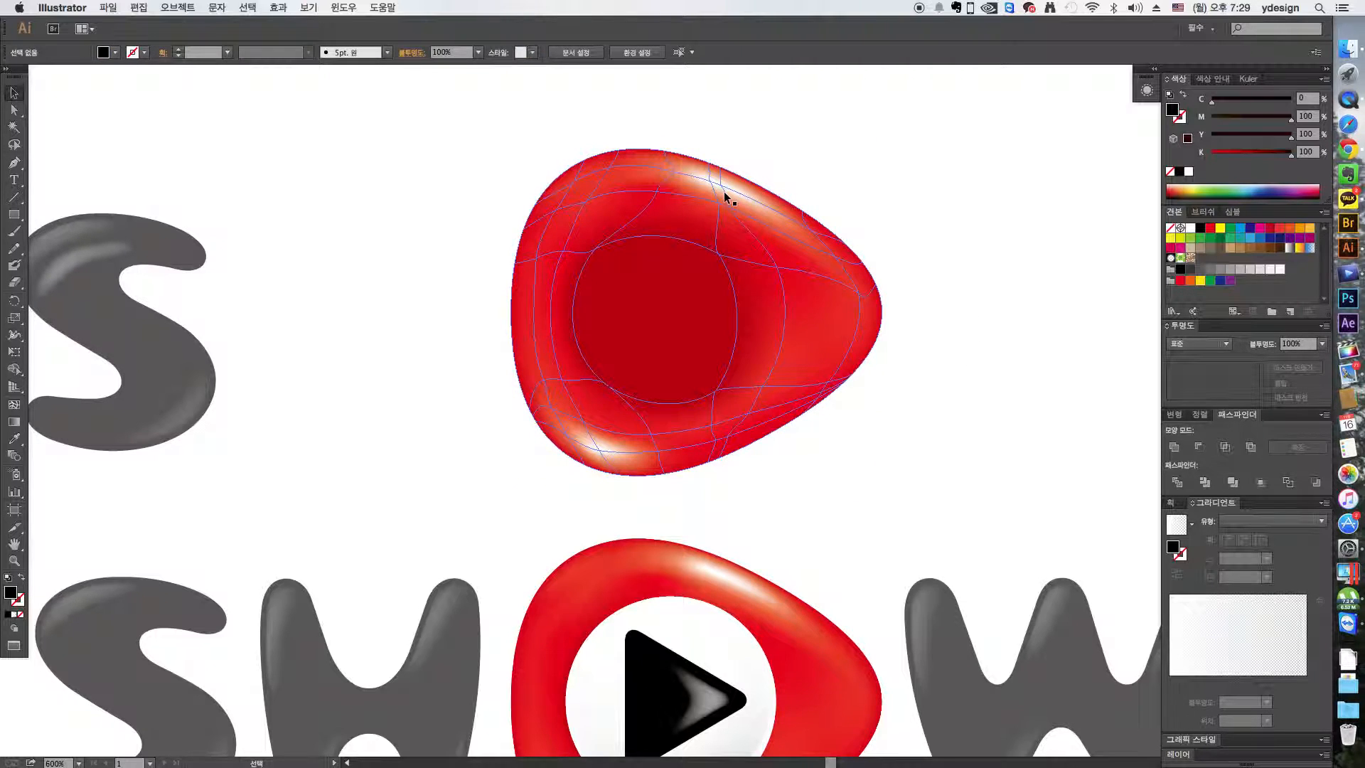
# - Select the mesh point near the pointed tip of the red copy with the Lasso tool and color it white
pyautogui.press('q')
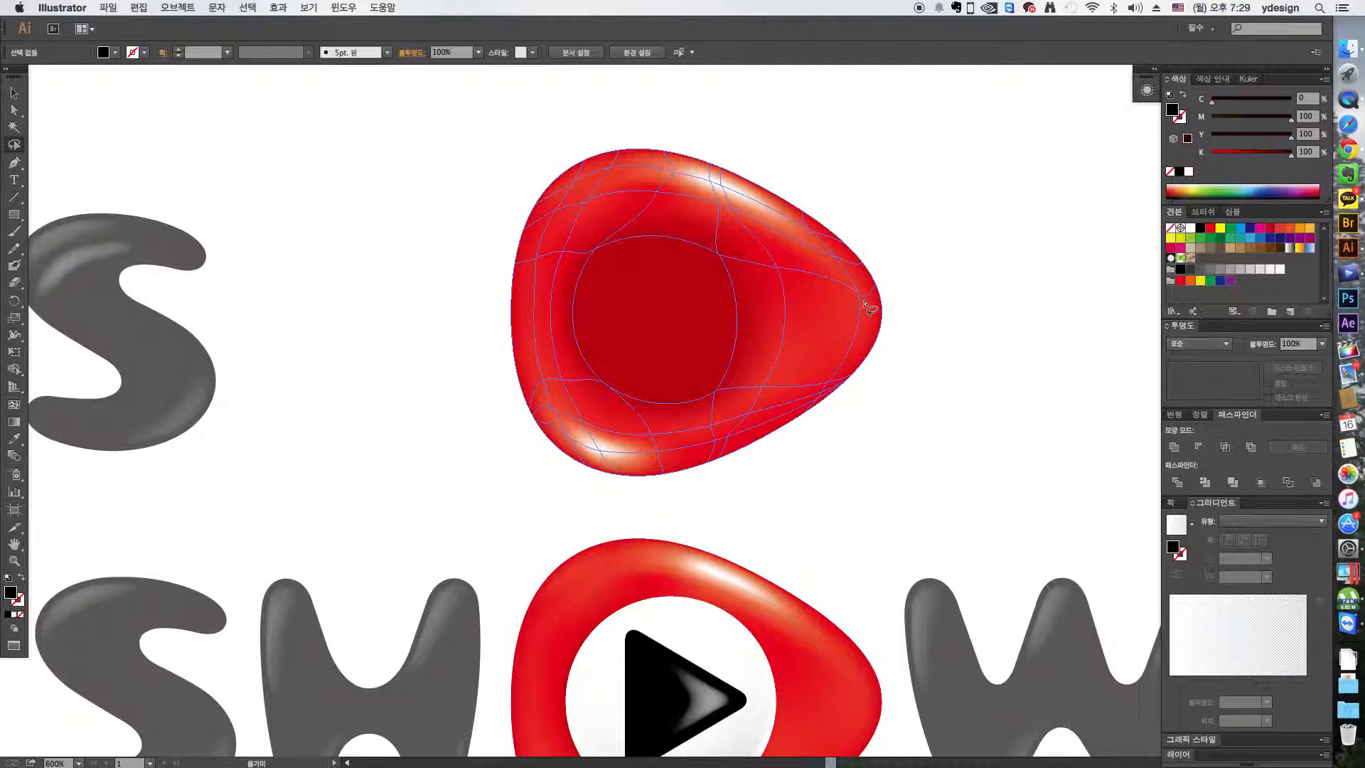
pyautogui.moveTo(868, 309); pyautogui.dragTo(862, 286)
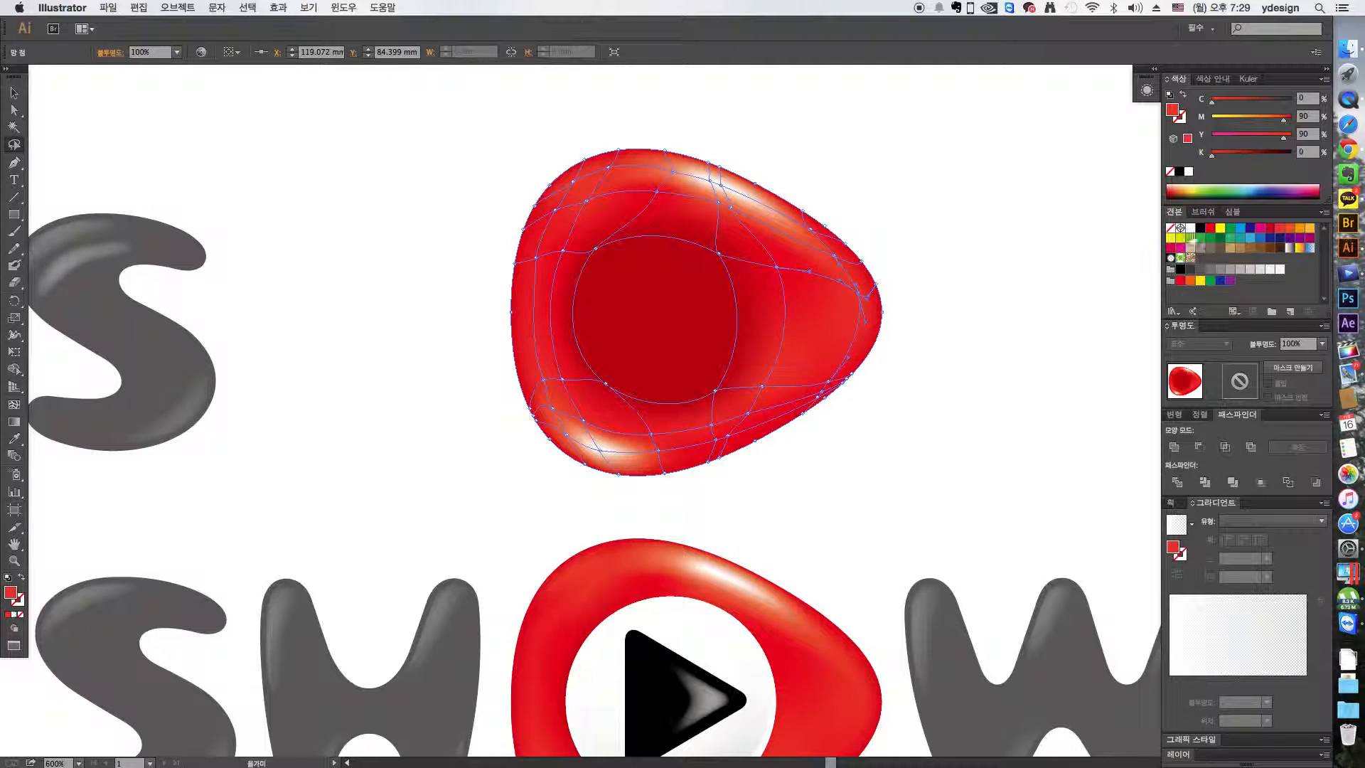
pyautogui.click(1191, 227)
pyautogui.press('v')
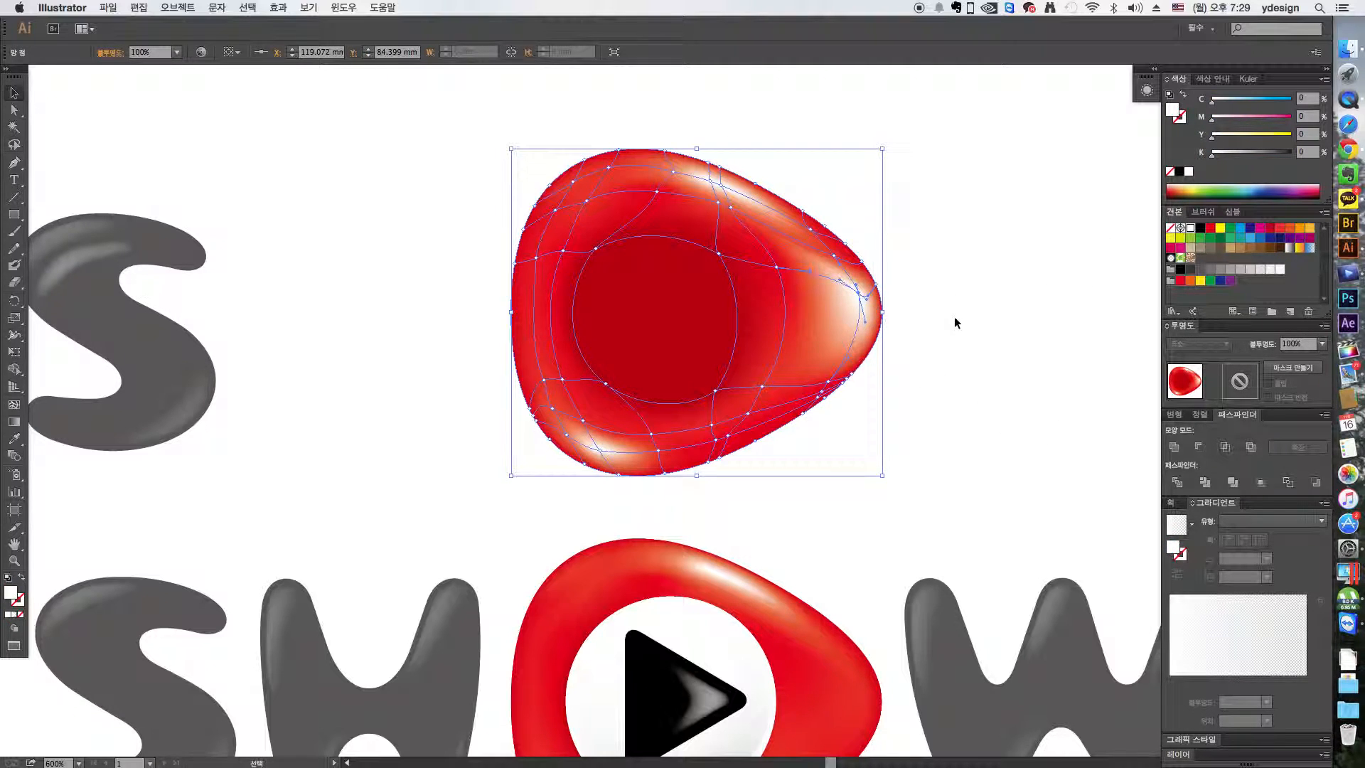
pyautogui.click(958, 323)
# - Move the blue O and its droplet tail slightly up and sideways beneath the HEO2 logo
pyautogui.press('super+1')
pyautogui.press('super+minus')
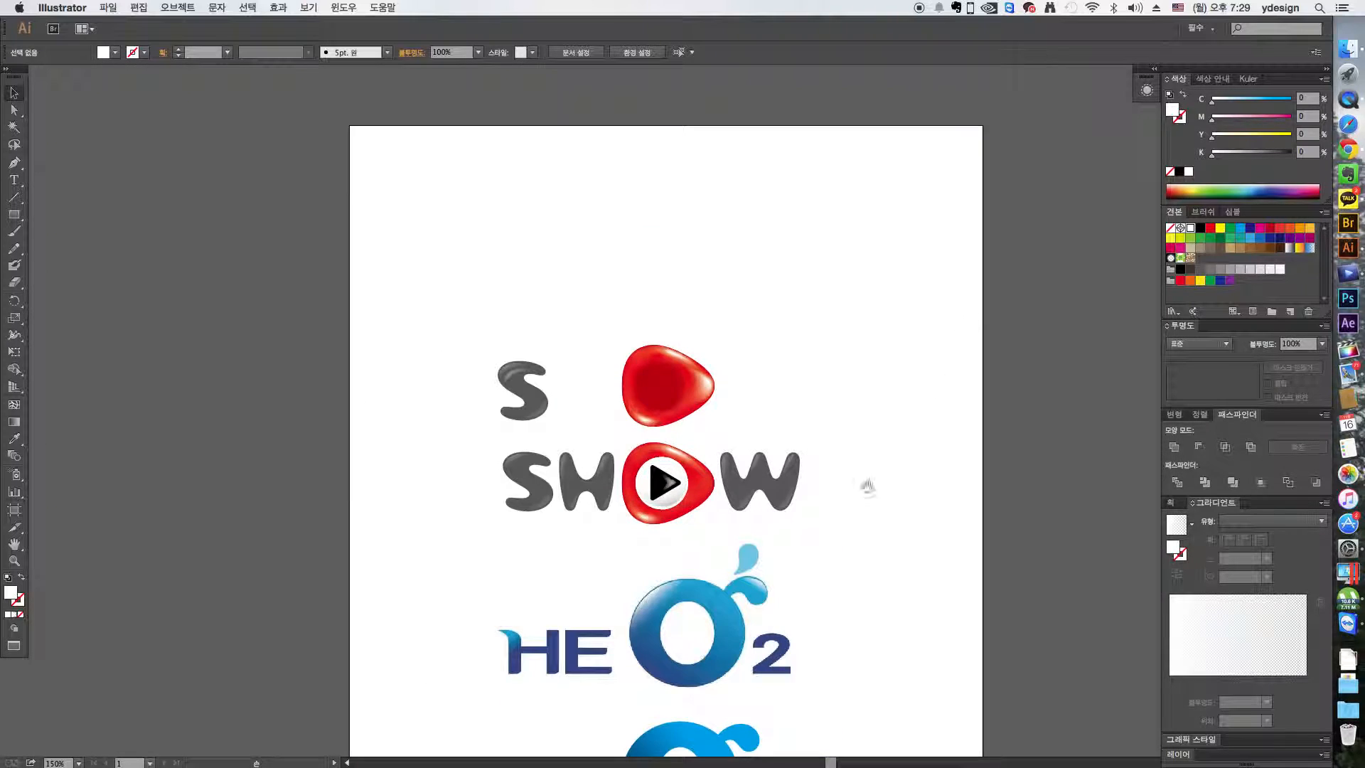
pyautogui.moveTo(838, 548); pyautogui.dragTo(812, 325)
pyautogui.press('z')
pyautogui.moveTo(810, 577); pyautogui.dragTo(487, 305)
pyautogui.press('v')
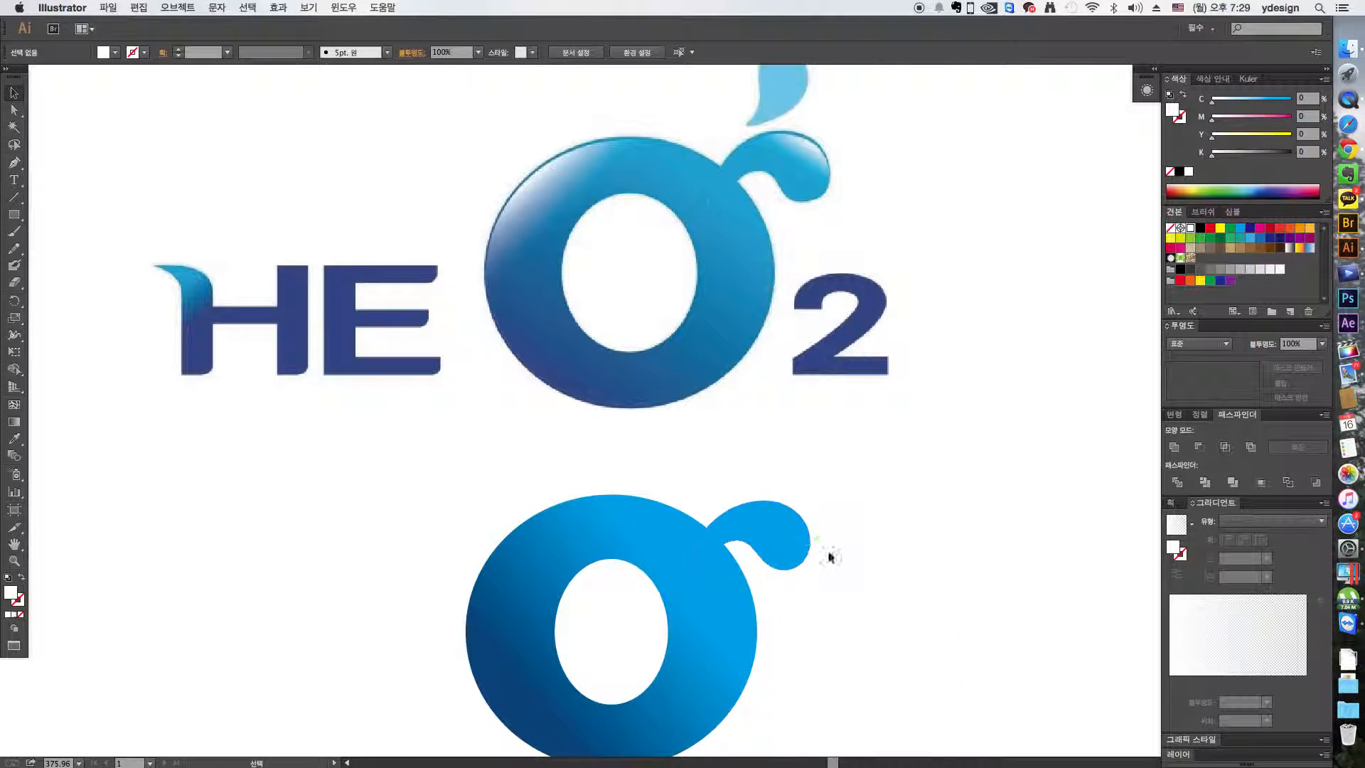
pyautogui.moveTo(664, 548); pyautogui.dragTo(720, 509)
pyautogui.click(953, 503)
# - Examine how the blue O and droplet tail paths overlap by viewing them in outline mode
pyautogui.click(640, 531)
pyautogui.click(817, 532)
pyautogui.click(894, 540)
pyautogui.press('super+y')
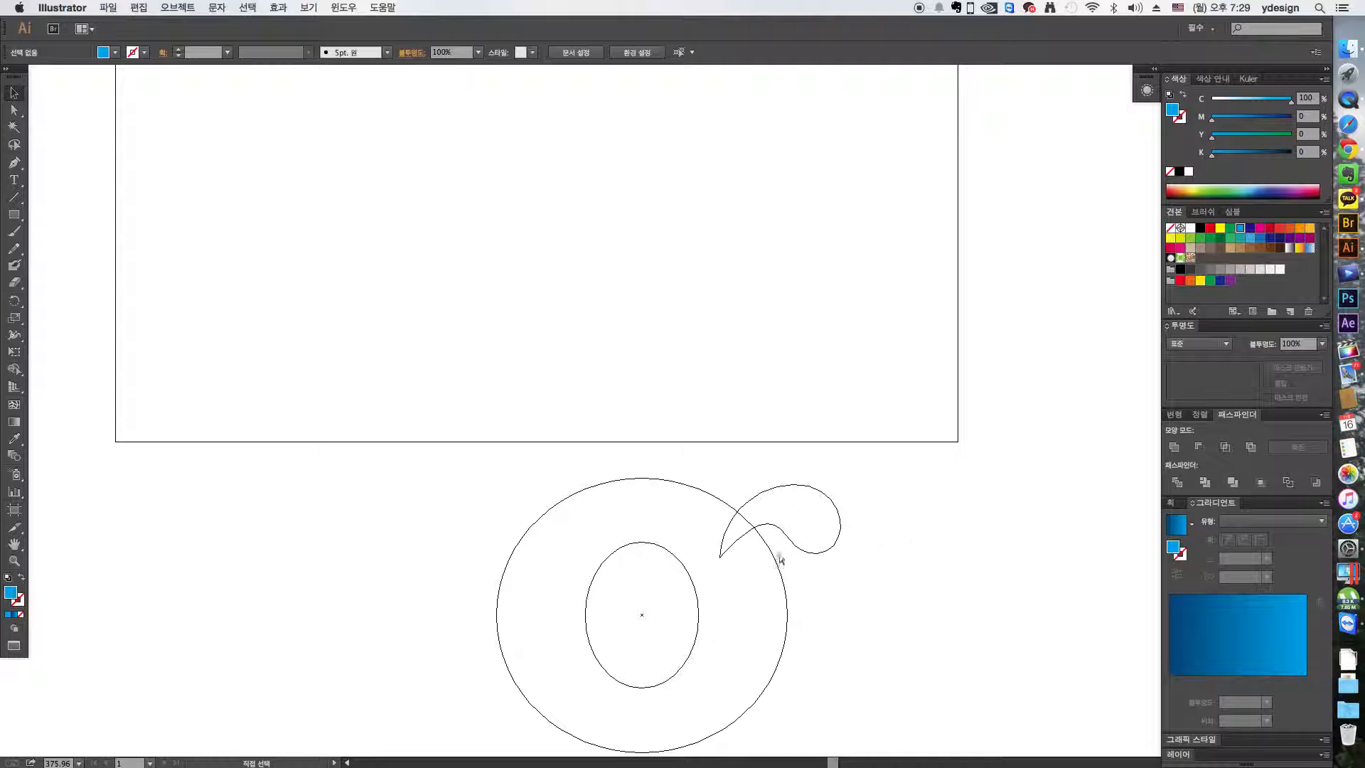
pyautogui.press('super+y')
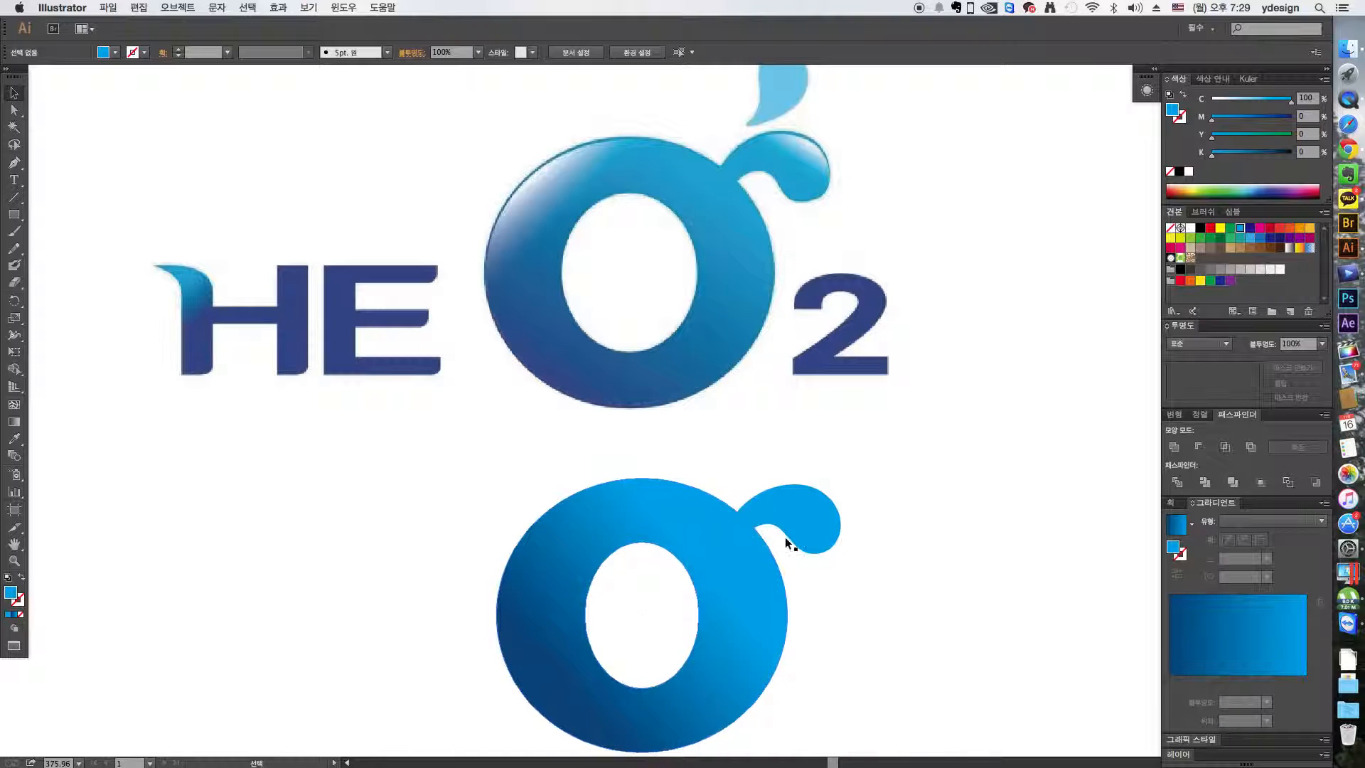
# - Pull the droplet tail away from the blue O to check that they are separate shapes, and undo the moves
pyautogui.click(817, 525)
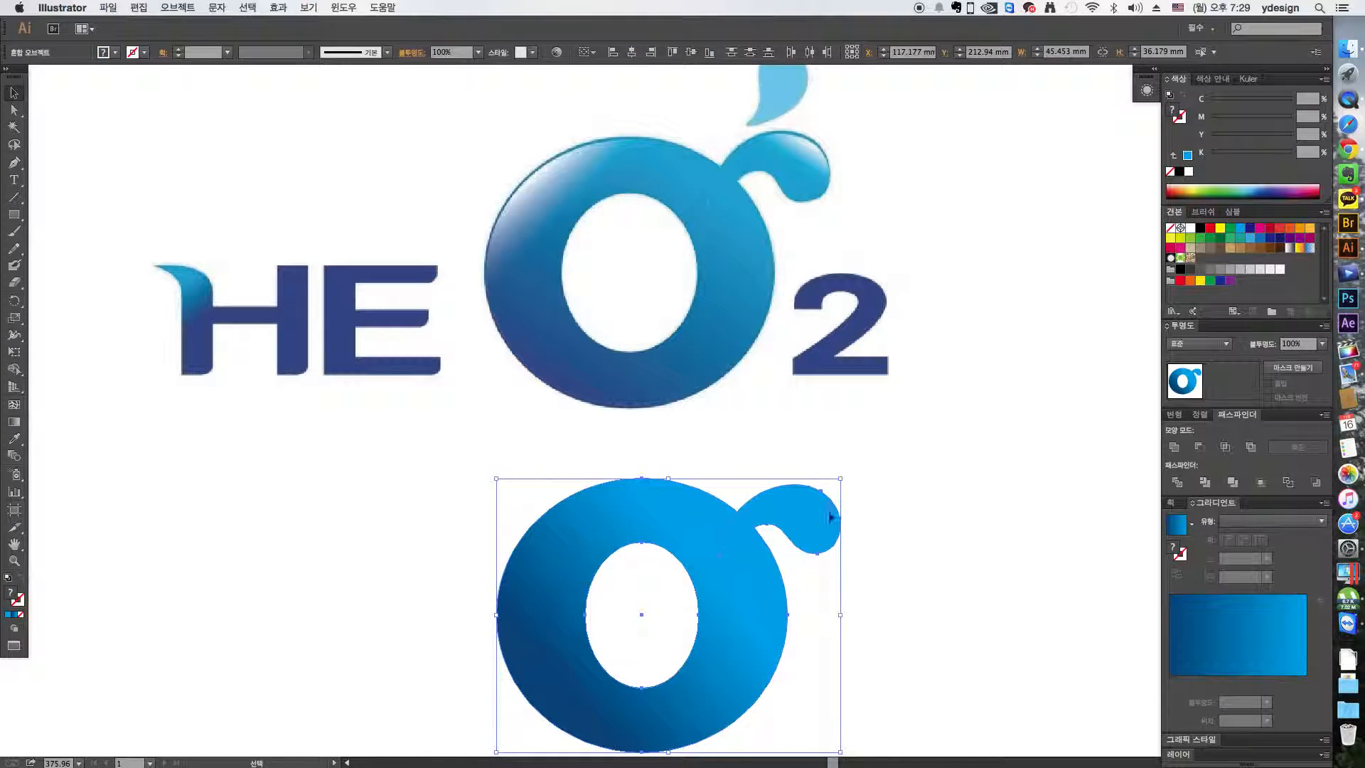
pyautogui.press('super+shift+a')
pyautogui.moveTo(806, 518); pyautogui.dragTo(923, 466)
pyautogui.press('super+z')
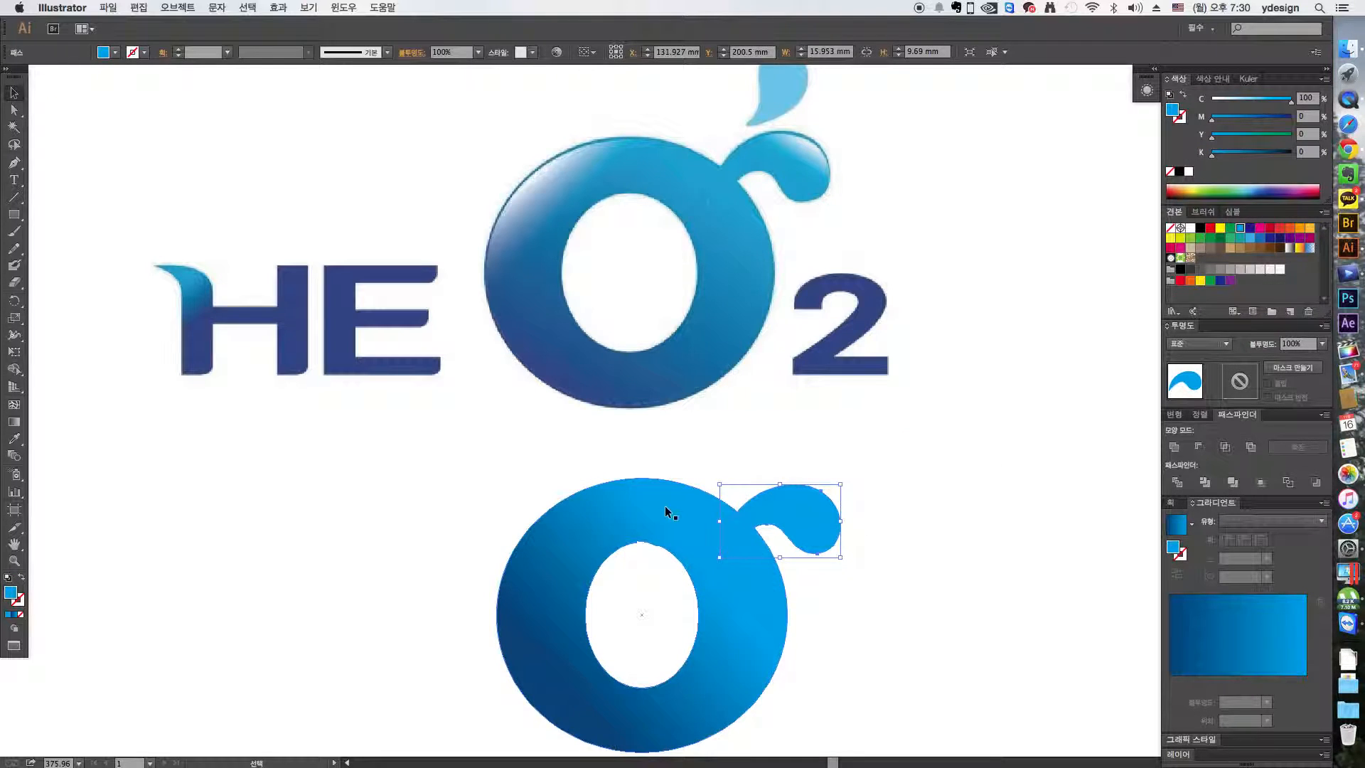
pyautogui.click(666, 509)
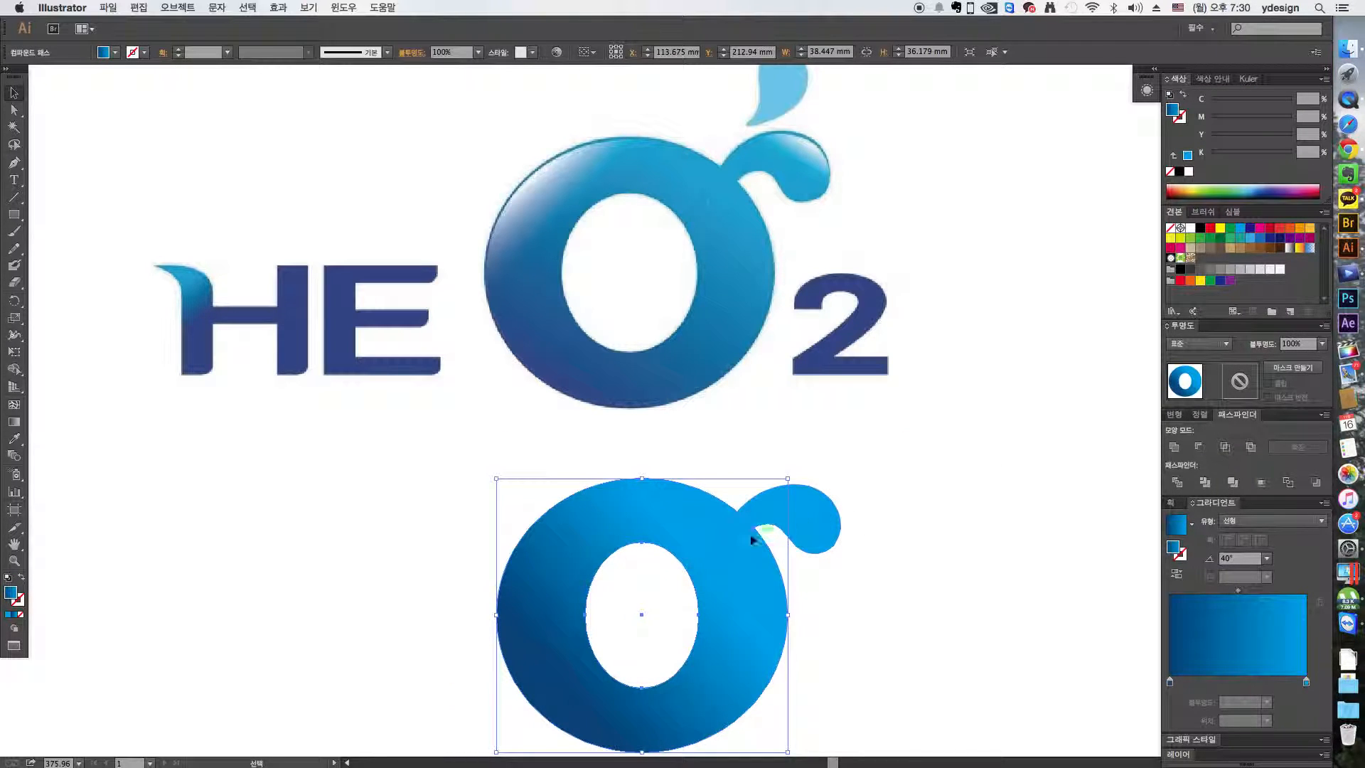
pyautogui.moveTo(817, 510); pyautogui.dragTo(887, 459)
pyautogui.press('super+z')
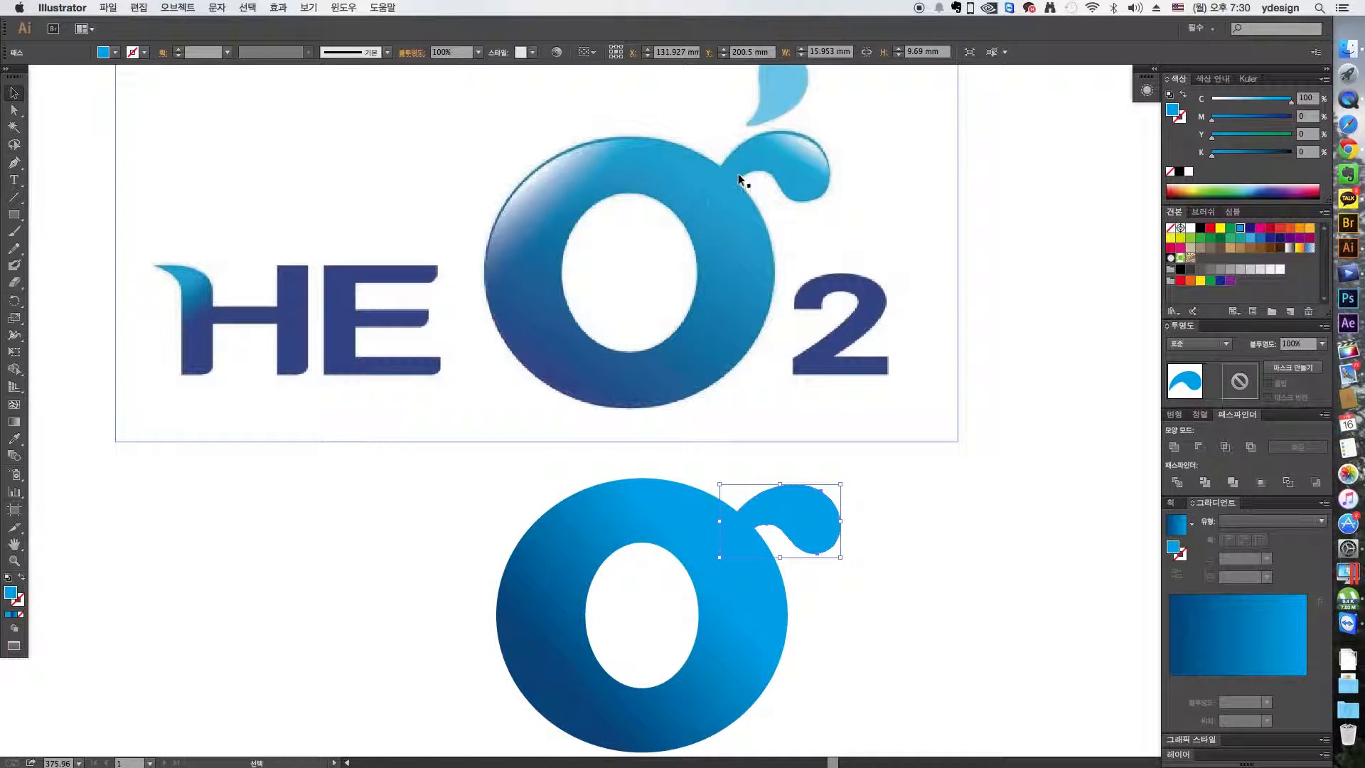
pyautogui.click(919, 511)
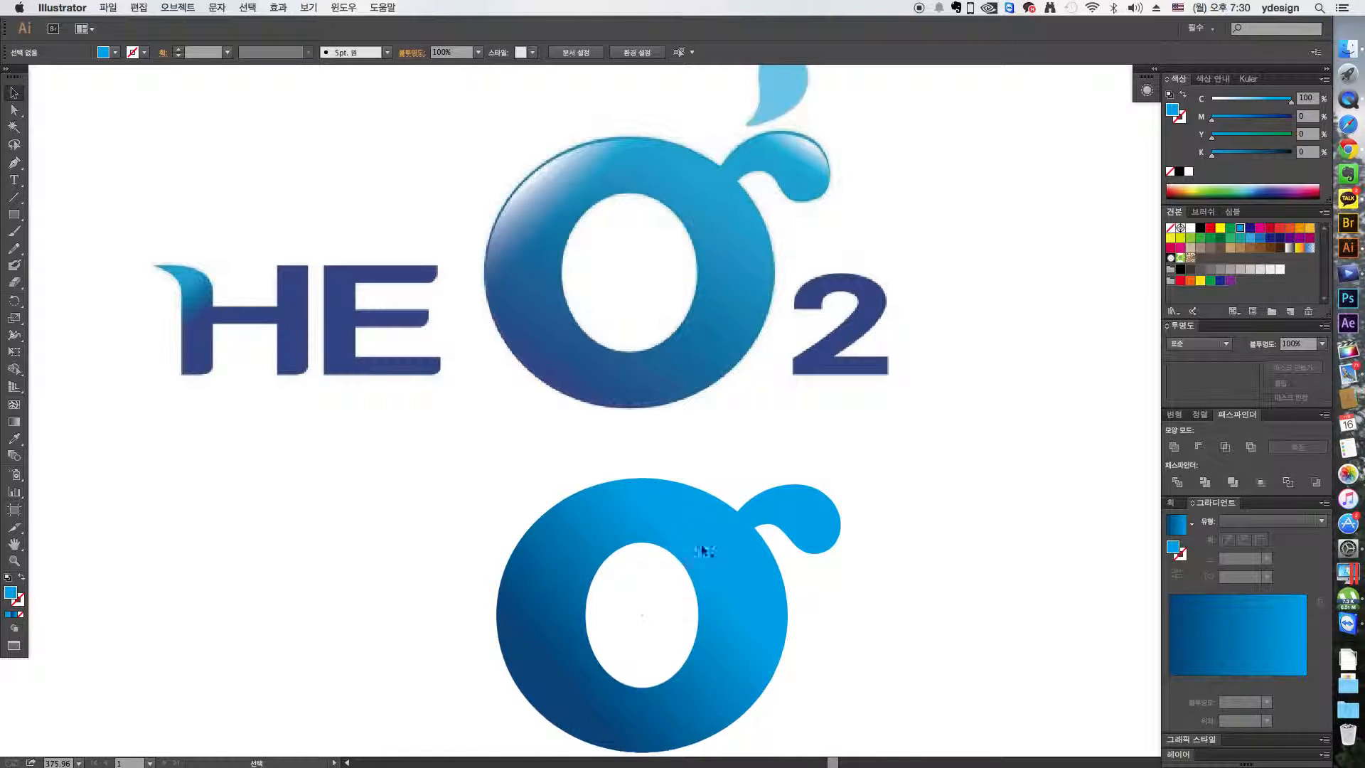
# - Create an inset copy of the blue O and its droplet tail with Offset Path at -0.4 mm and round joins
pyautogui.click(690, 551)
pyautogui.moveTo(840, 455); pyautogui.dragTo(686, 549)
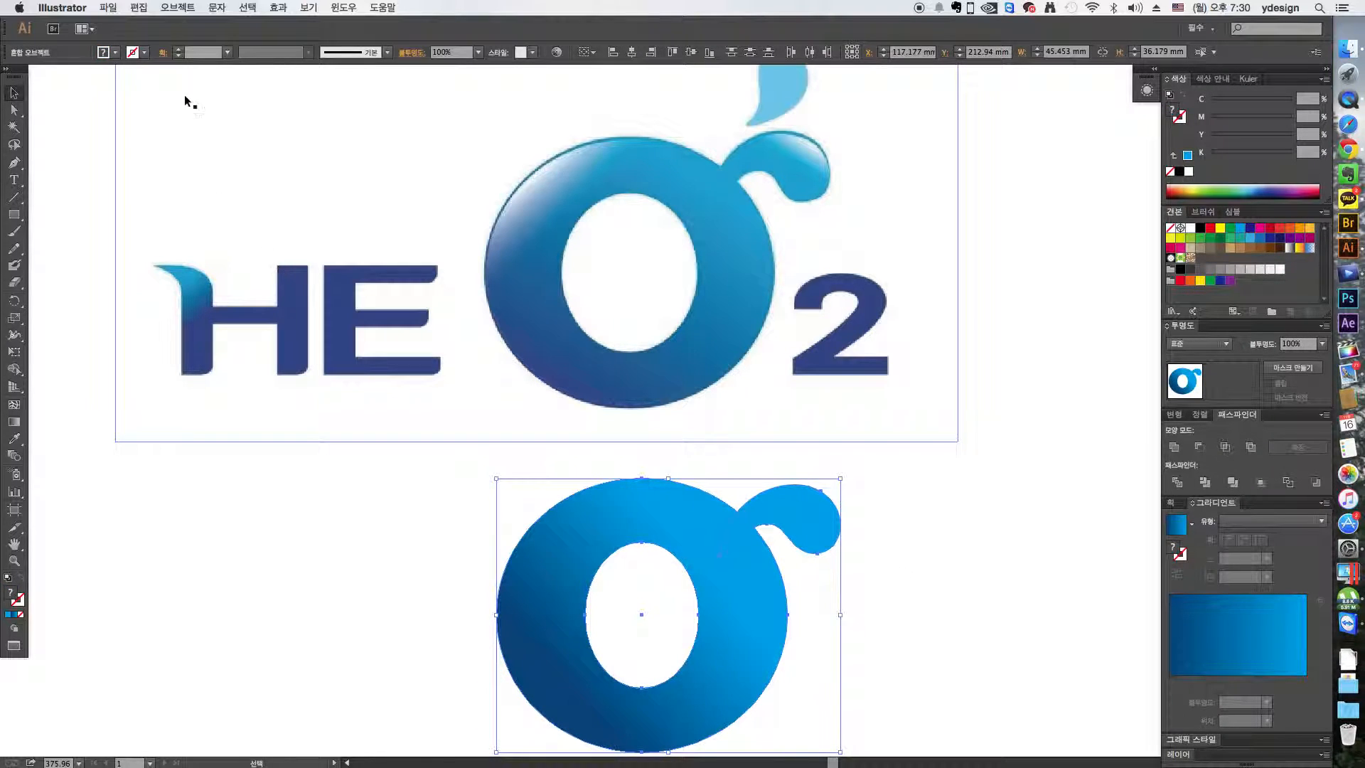
pyautogui.click(178, 7)
pyautogui.moveTo(185, 287)
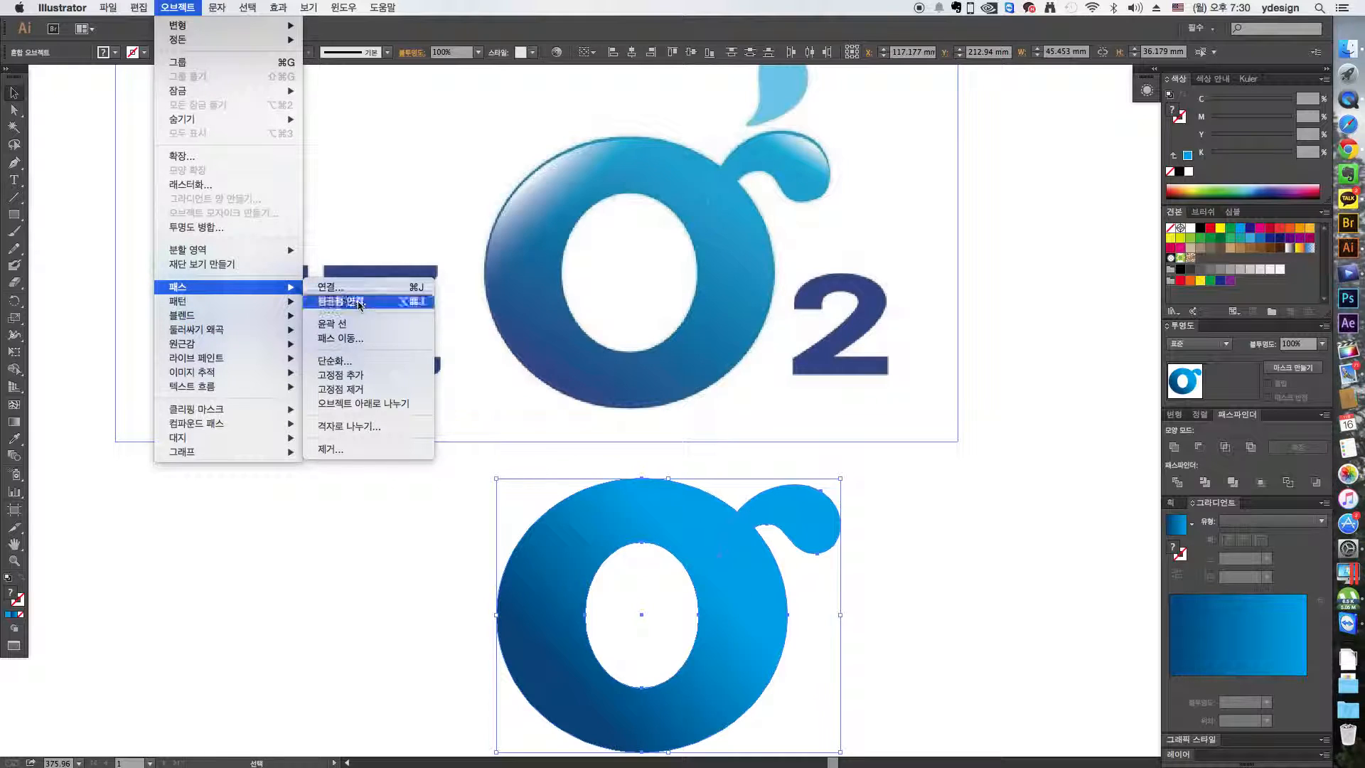
pyautogui.click(357, 340)
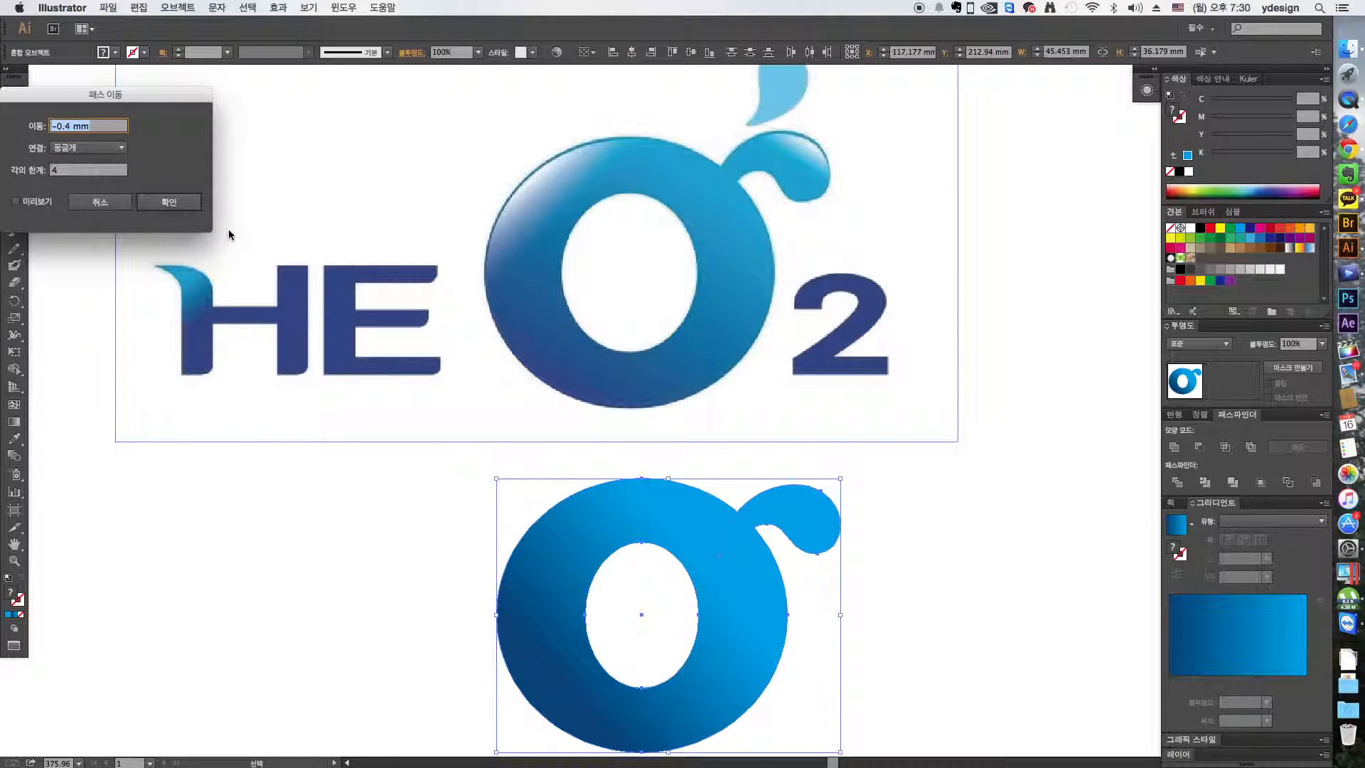
pyautogui.click(170, 204)
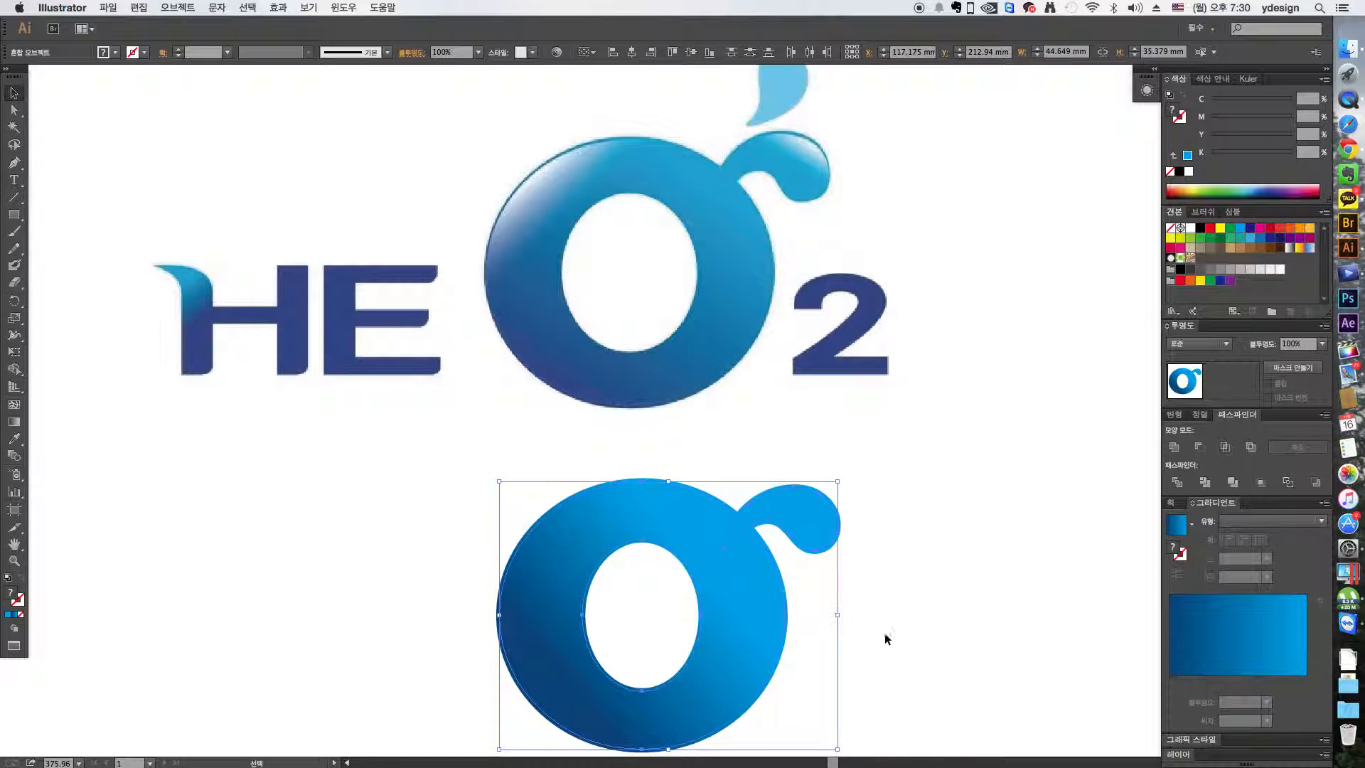
# - Give the inset O copy a white-to-white linear gradient with the starting stop at 0% opacity
pyautogui.scroll(-3, 890, 628)
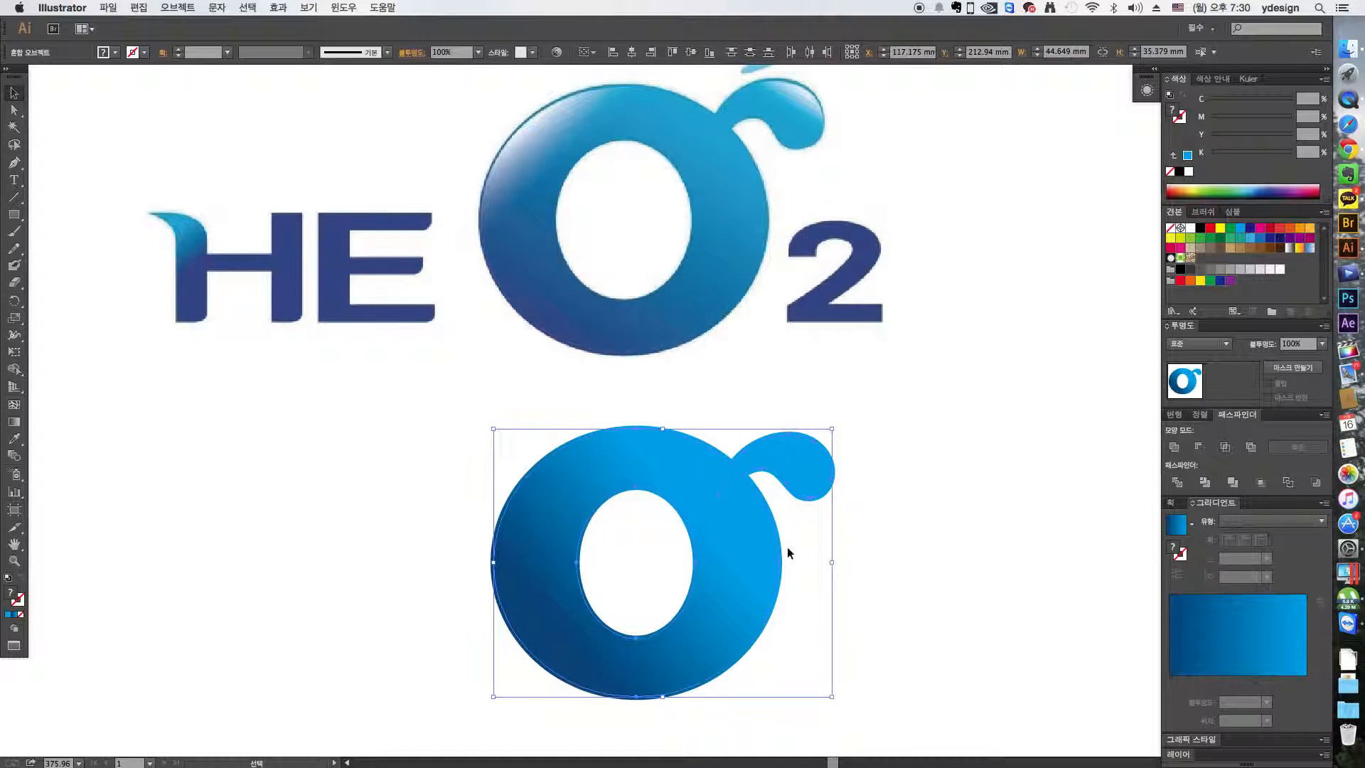
pyautogui.click(801, 546)
pyautogui.click(740, 531)
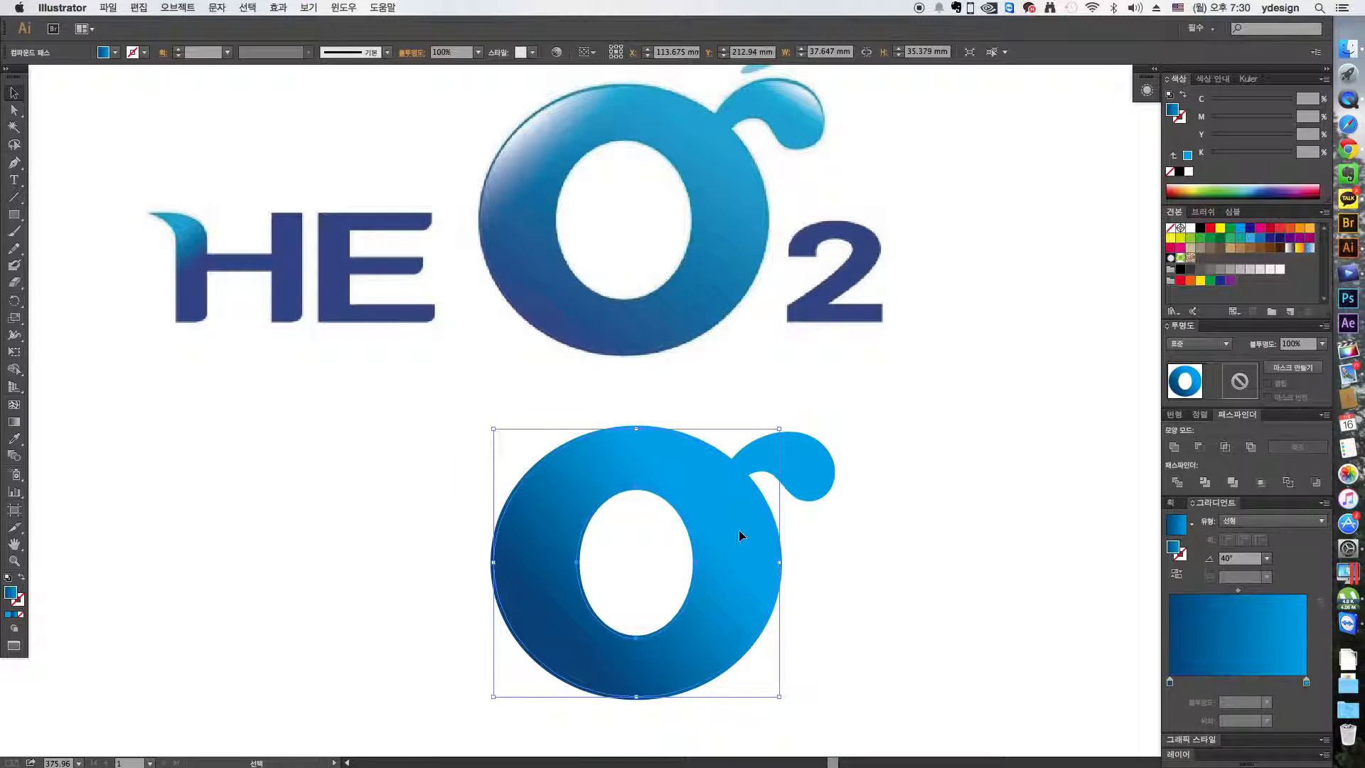
pyautogui.moveTo(1189, 229); pyautogui.dragTo(1169, 683)
pyautogui.moveTo(1190, 228); pyautogui.dragTo(1306, 680)
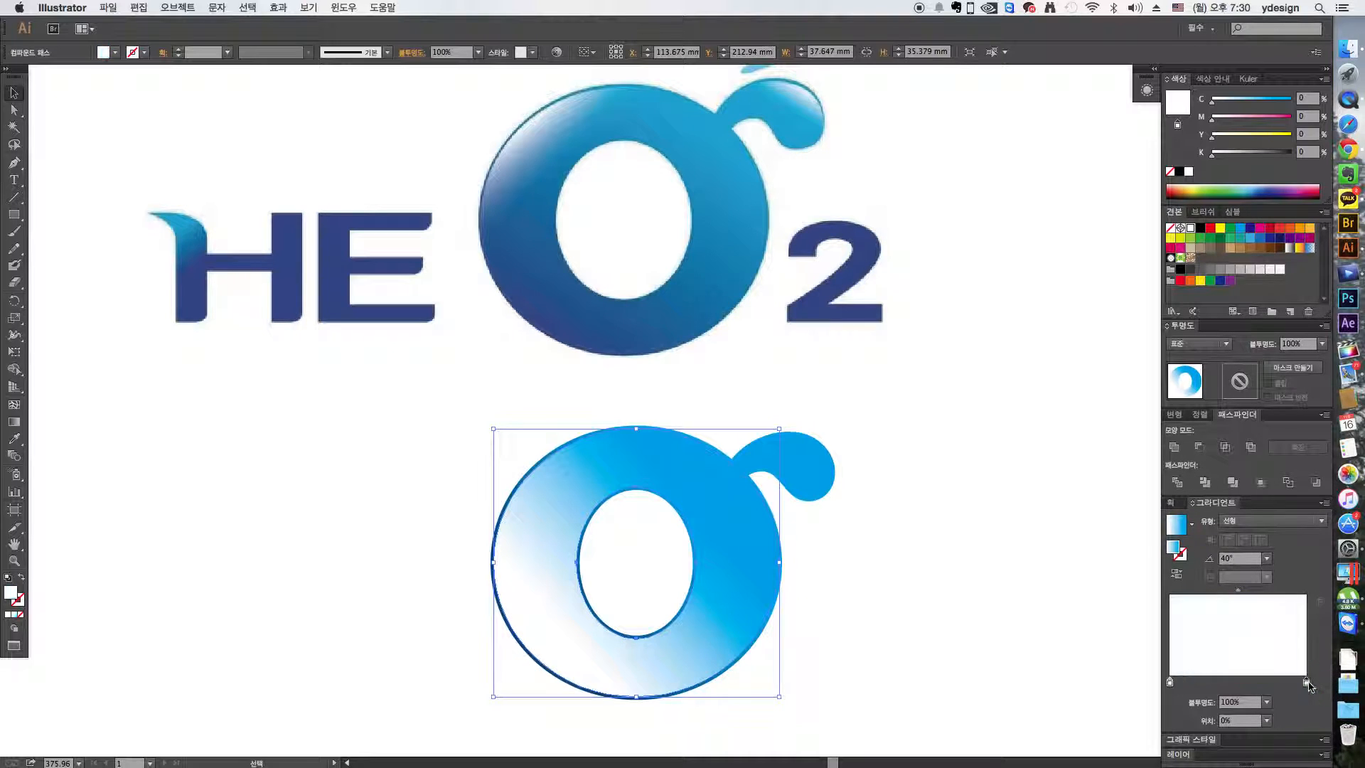
pyautogui.click(1170, 682)
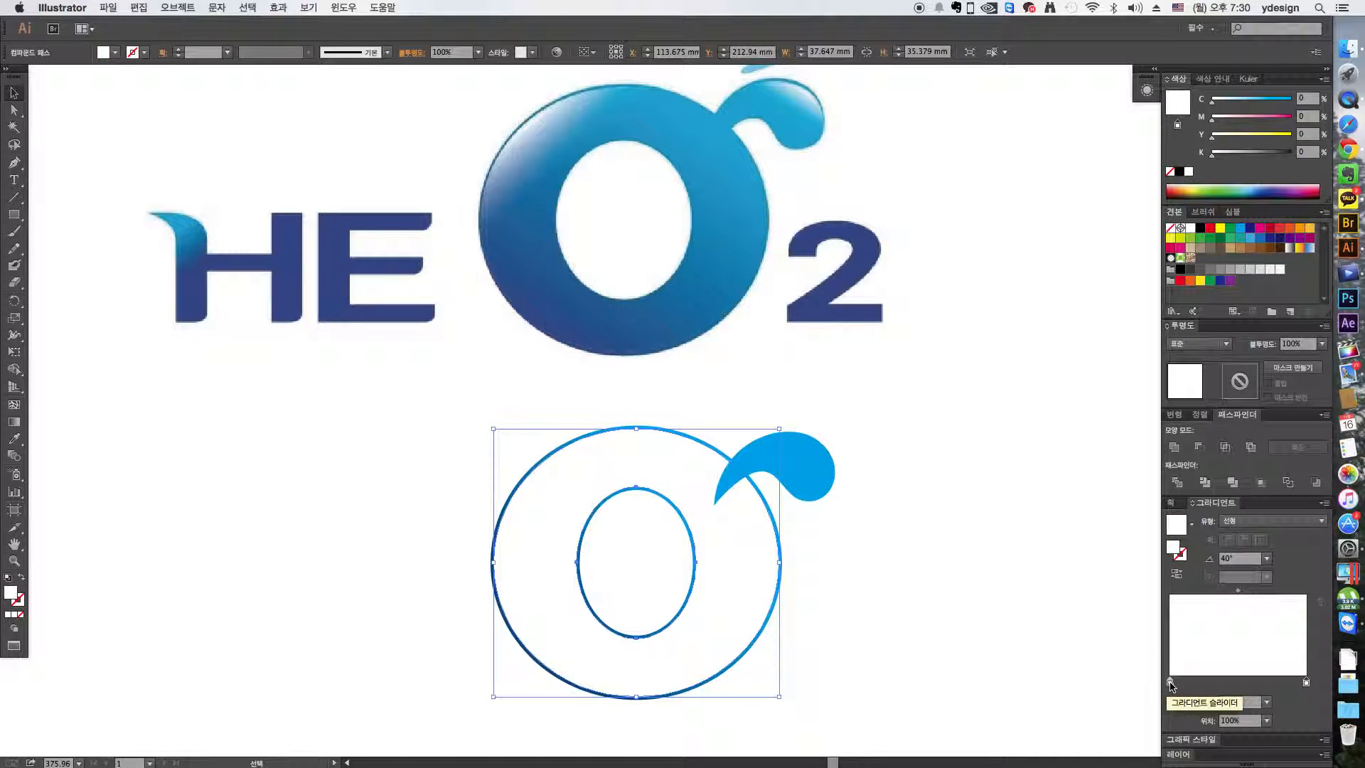
pyautogui.click(1266, 703)
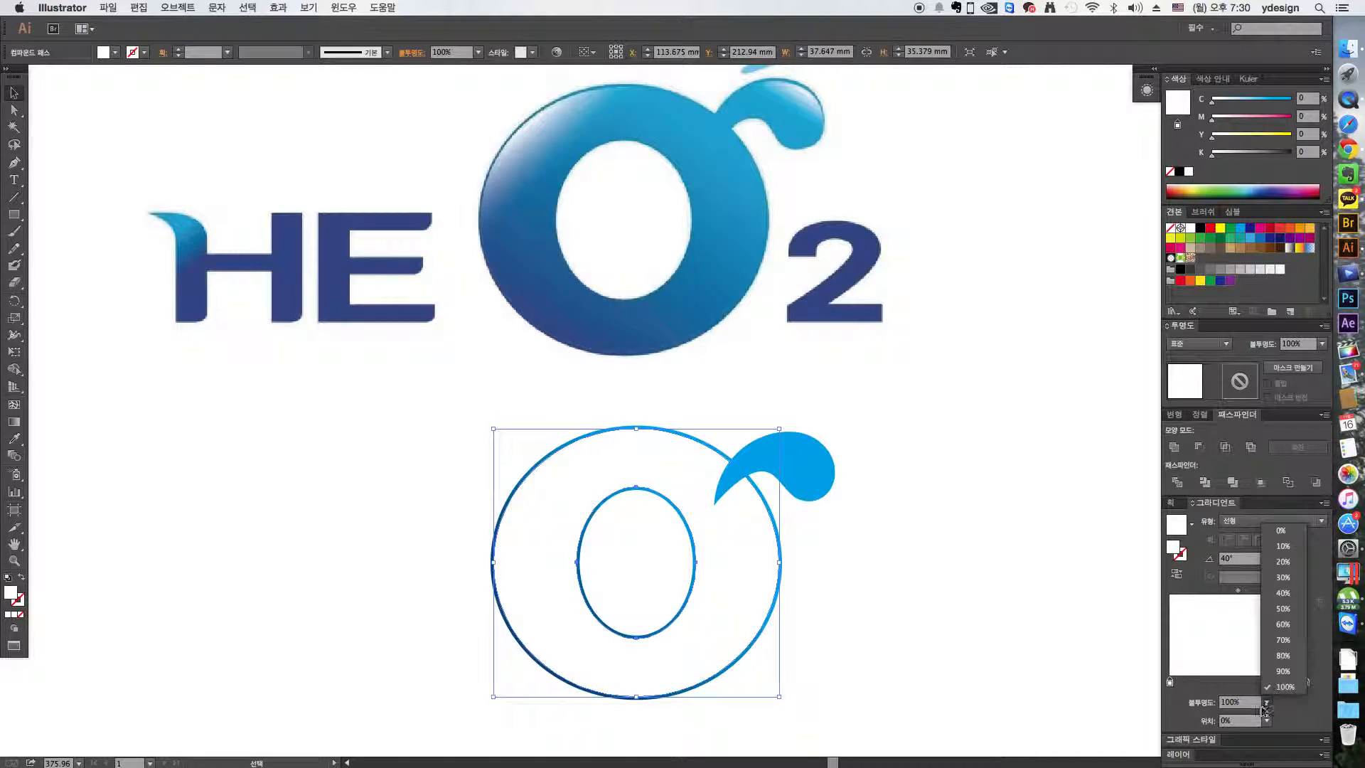
pyautogui.click(1282, 530)
# - Redraw the O's transparent-to-white gradient toward its upper-left edge at about 134° so the highlight fades before the hole
pyautogui.press('g')
pyautogui.moveTo(617, 547); pyautogui.dragTo(542, 459)
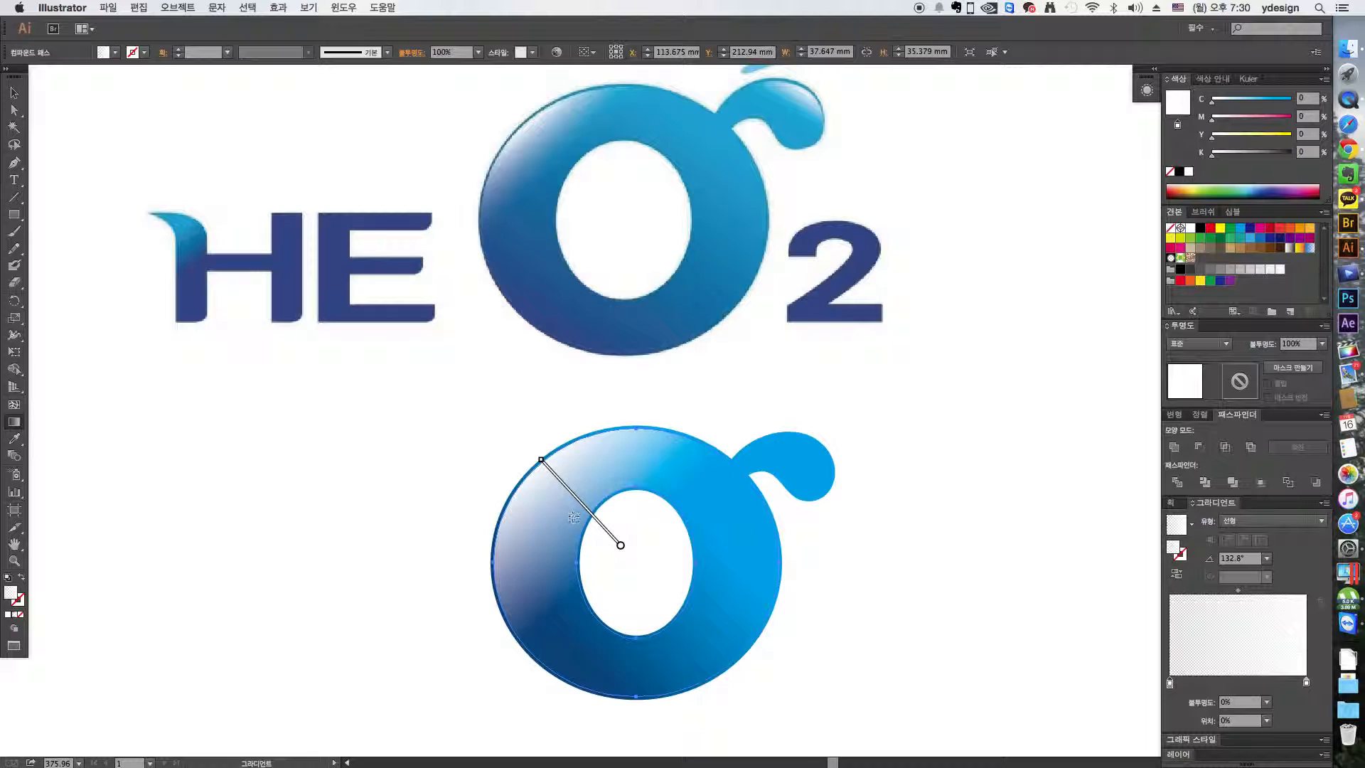
pyautogui.moveTo(582, 505); pyautogui.dragTo(533, 474)
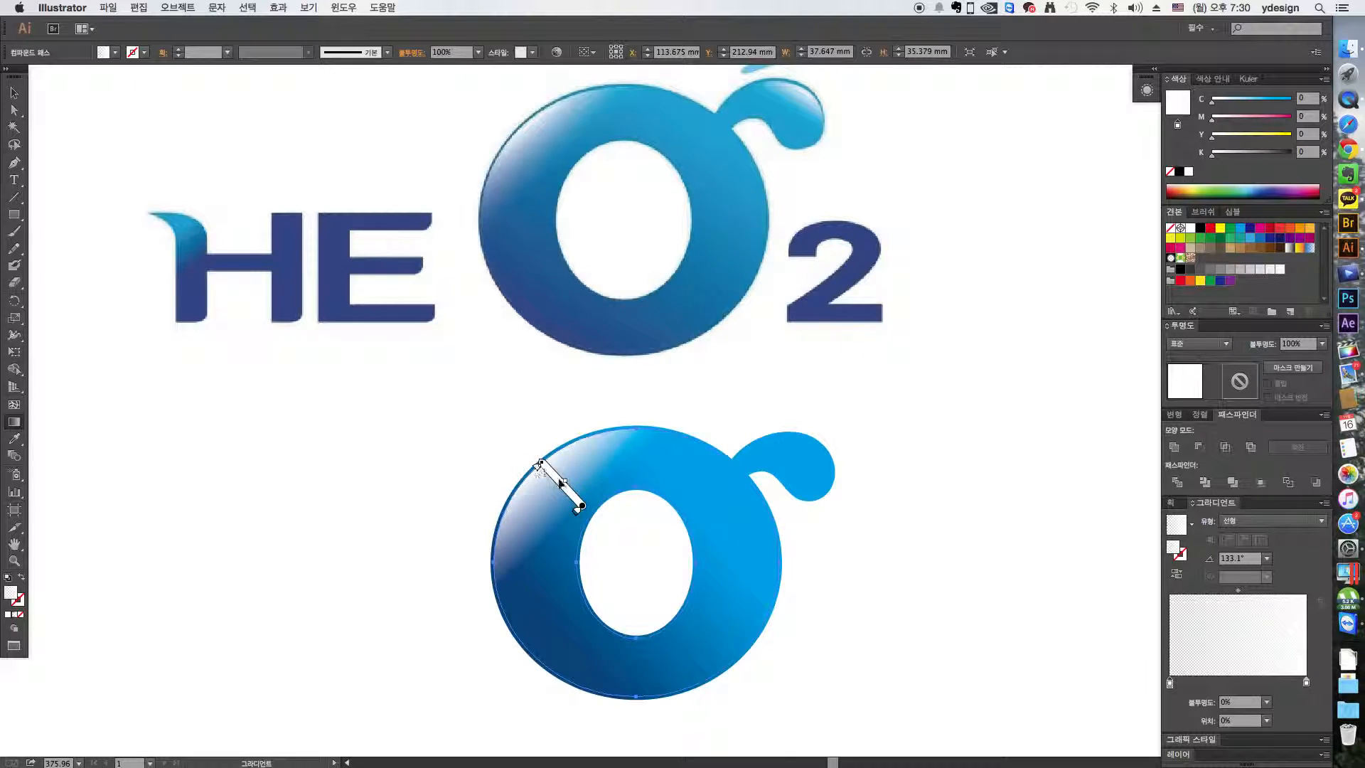
pyautogui.moveTo(542, 462)
pyautogui.mouseDown()
pyautogui.moveTo(525, 451)
pyautogui.moveTo(534, 438)
pyautogui.mouseUp()
pyautogui.press('v')
pyautogui.click(953, 598)
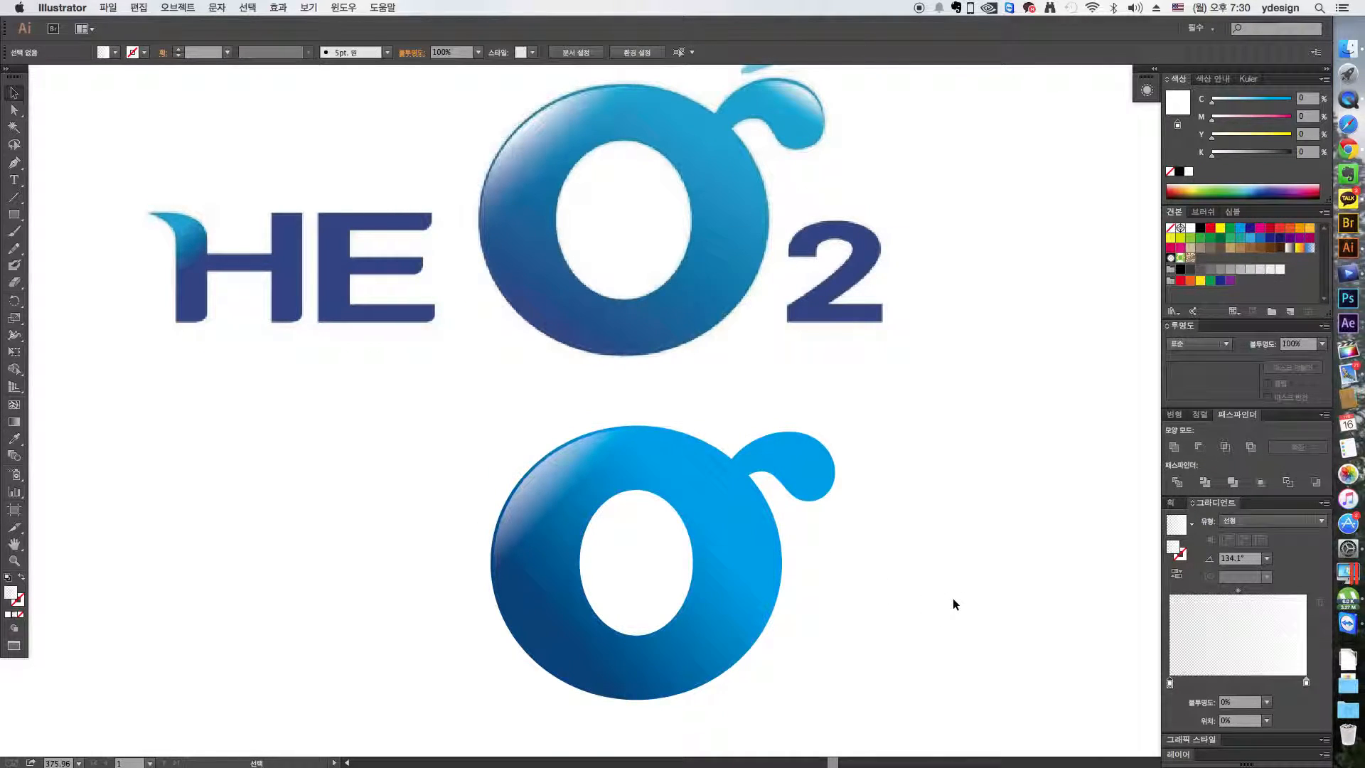
# - Fill the inset droplet tail with the same transparent-to-white gradient, running to its upper-right edge at about 34°
pyautogui.click(798, 463)
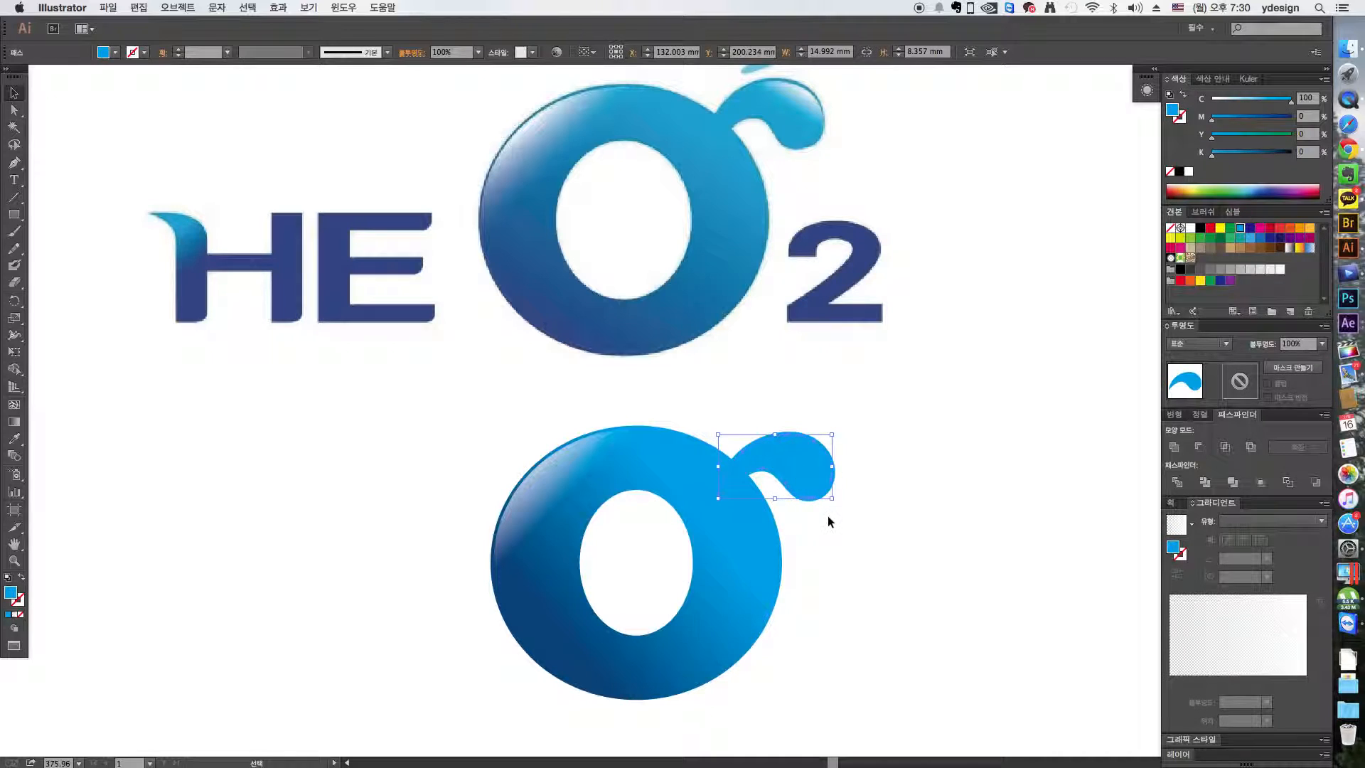
pyautogui.click(1240, 638)
pyautogui.press('g')
pyautogui.moveTo(759, 489); pyautogui.dragTo(839, 447)
pyautogui.press('v')
pyautogui.click(931, 431)
# - Review all the logos on the page and check the grey S by selecting and moving its parts, undoing, and picking its upper highlight
pyautogui.moveTo(943, 557); pyautogui.dragTo(942, 583)
pyautogui.press('super+minus')
pyautogui.press('super+minus')
pyautogui.click(944, 584)
pyautogui.moveTo(792, 514); pyautogui.dragTo(819, 641)
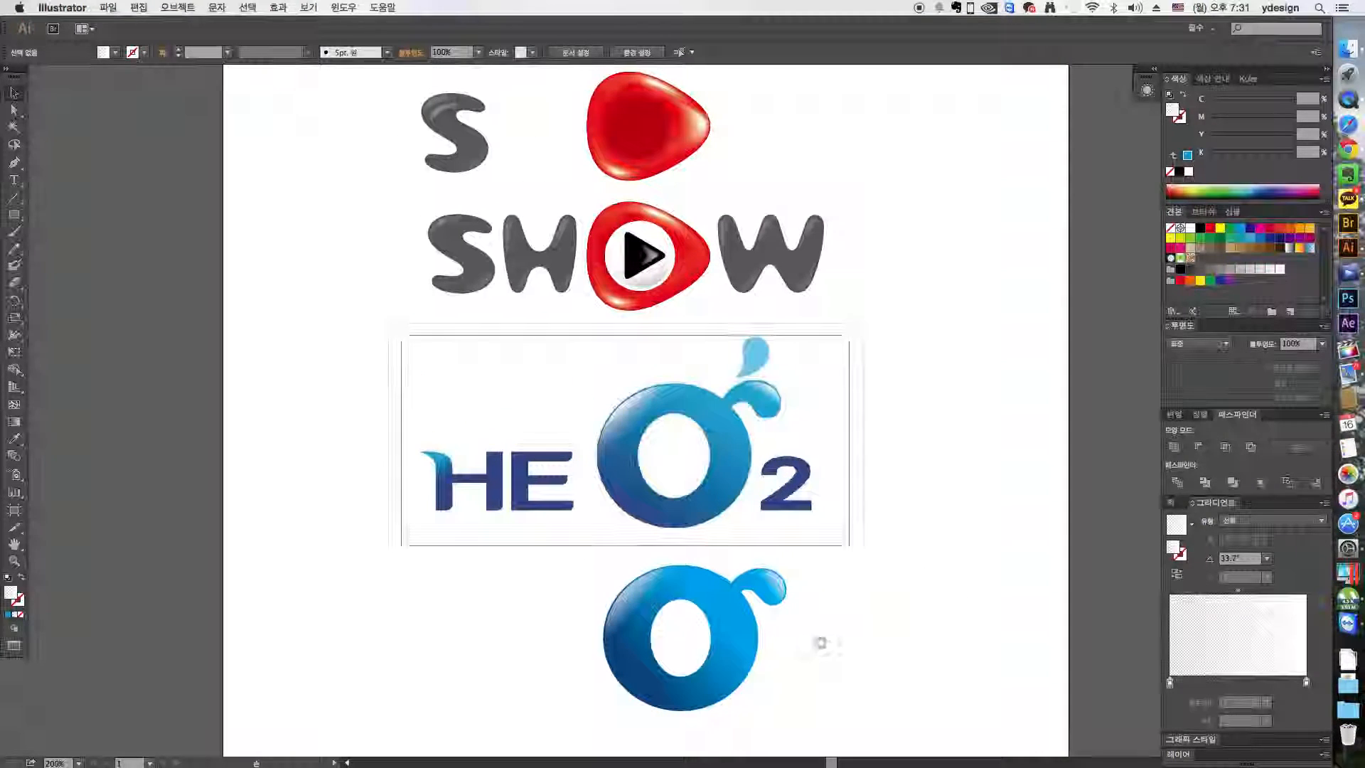
pyautogui.click(458, 136)
pyautogui.moveTo(516, 172); pyautogui.dragTo(459, 141)
pyautogui.press('super+z')
pyautogui.click(534, 159)
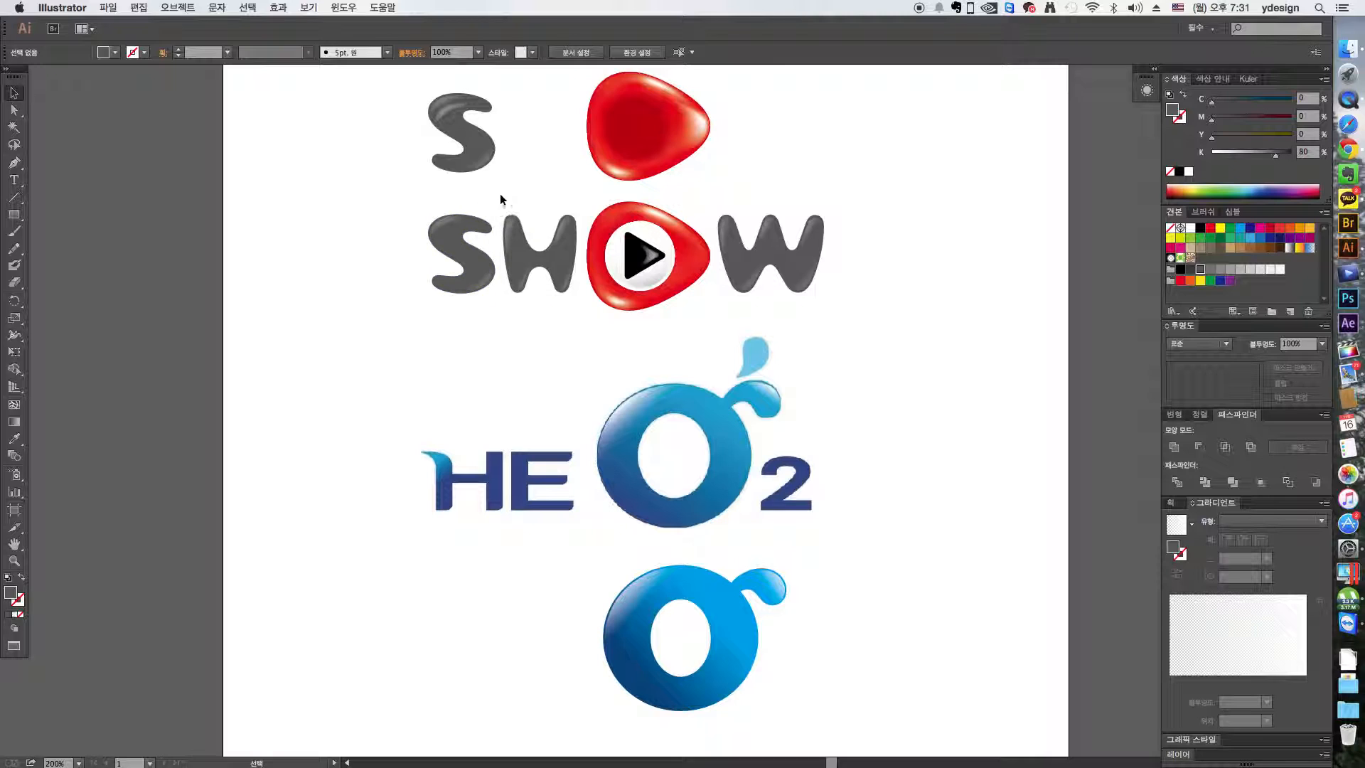
pyautogui.click(456, 111)
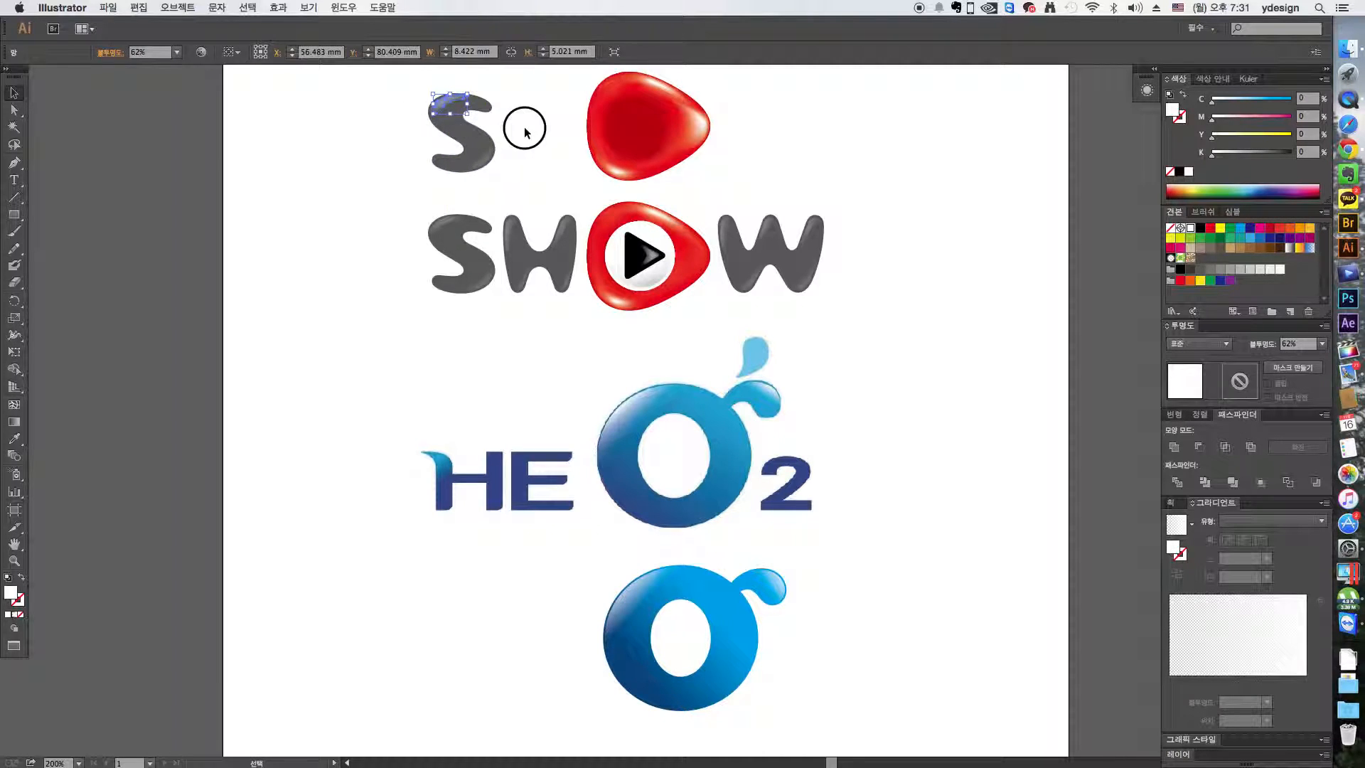
pyautogui.click(511, 137)
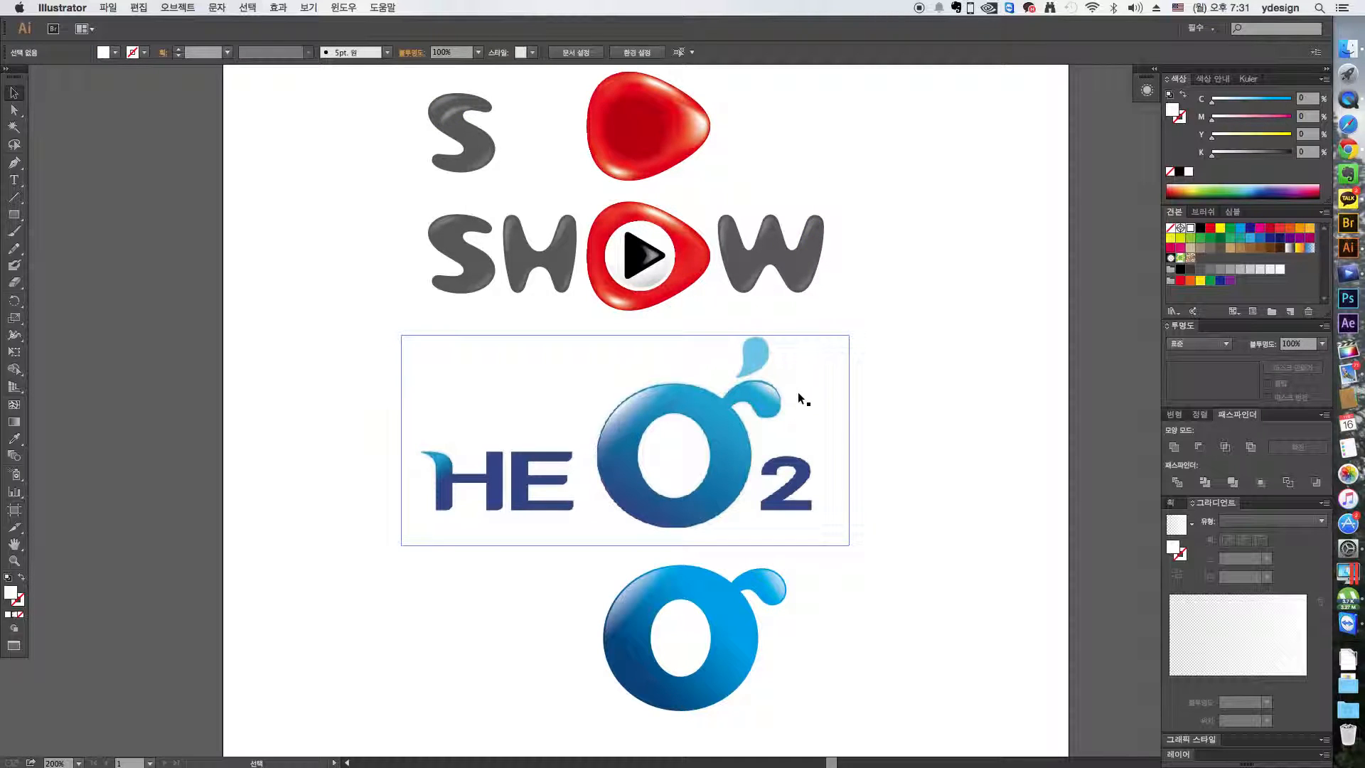
pyautogui.scroll(-2, 889, 493)
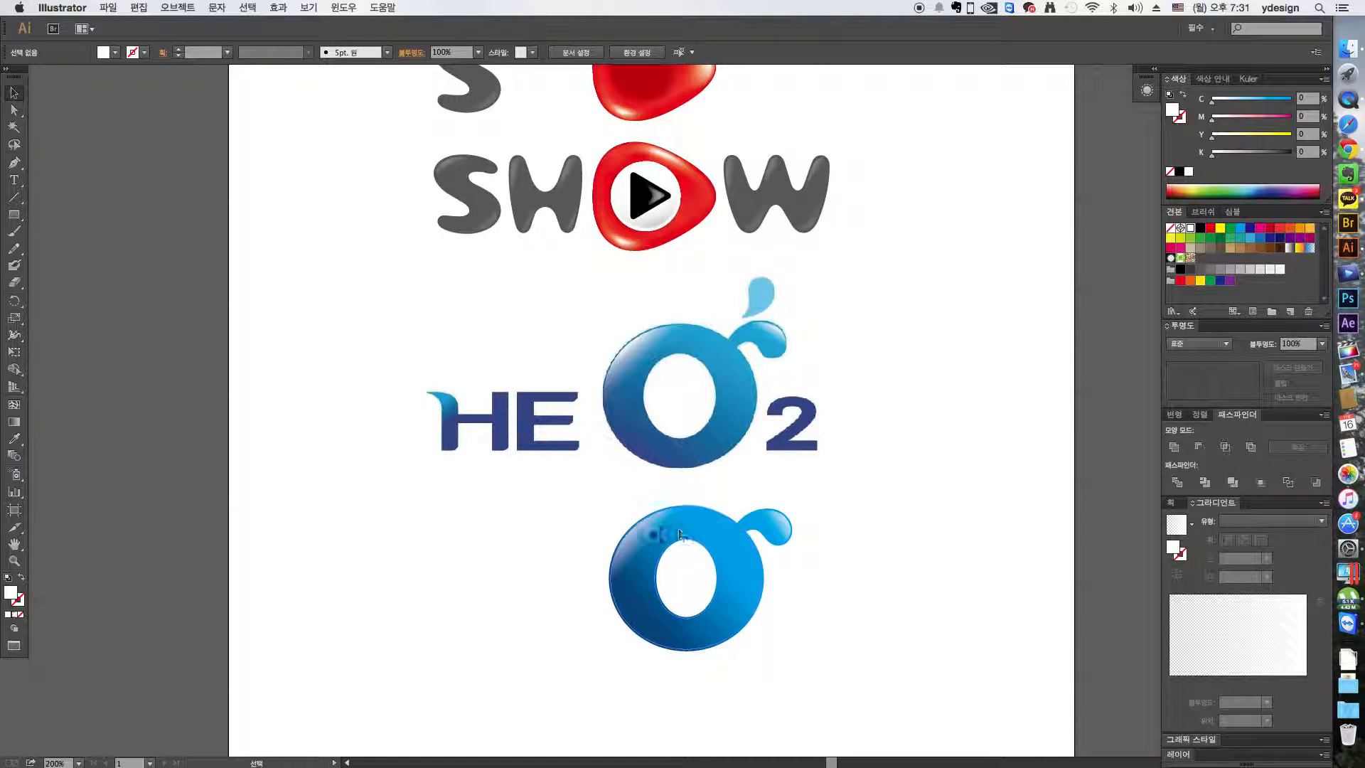
pyautogui.scroll(3, 877, 505)
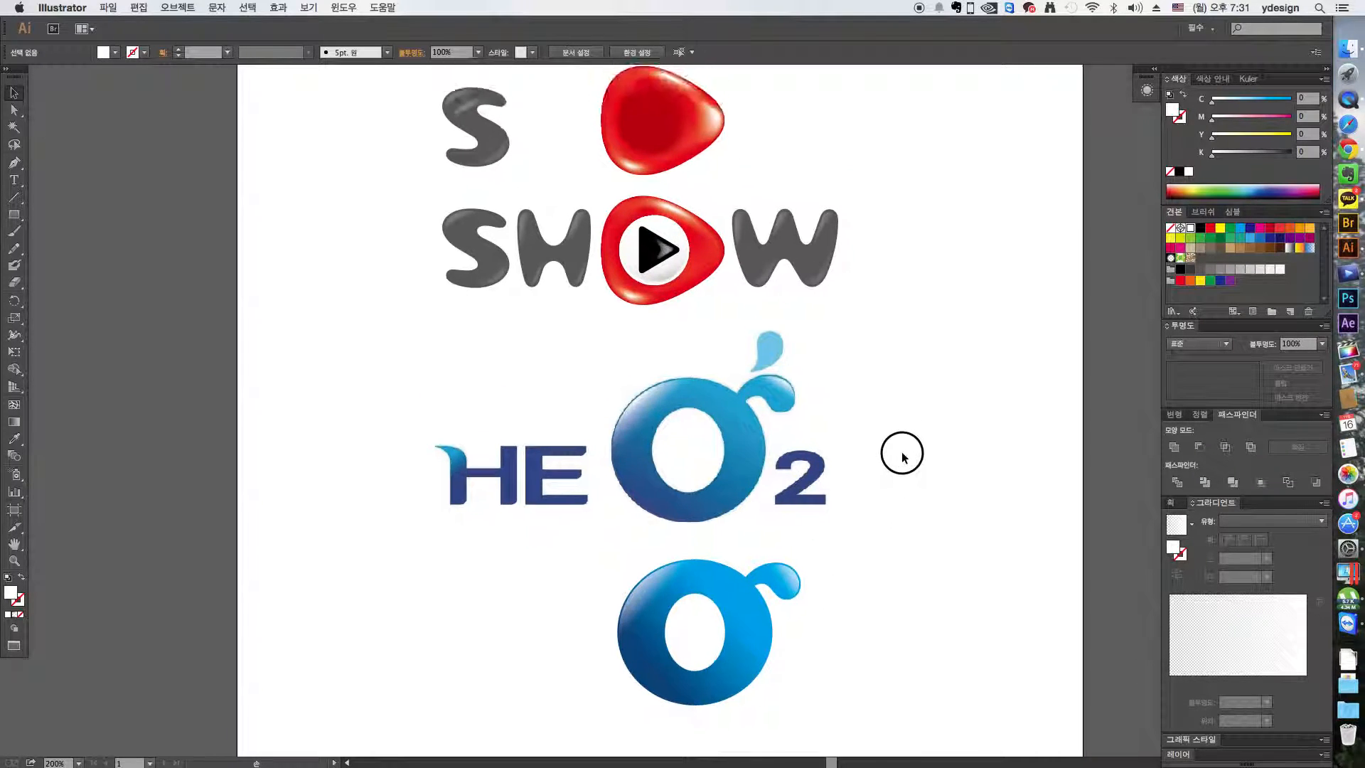